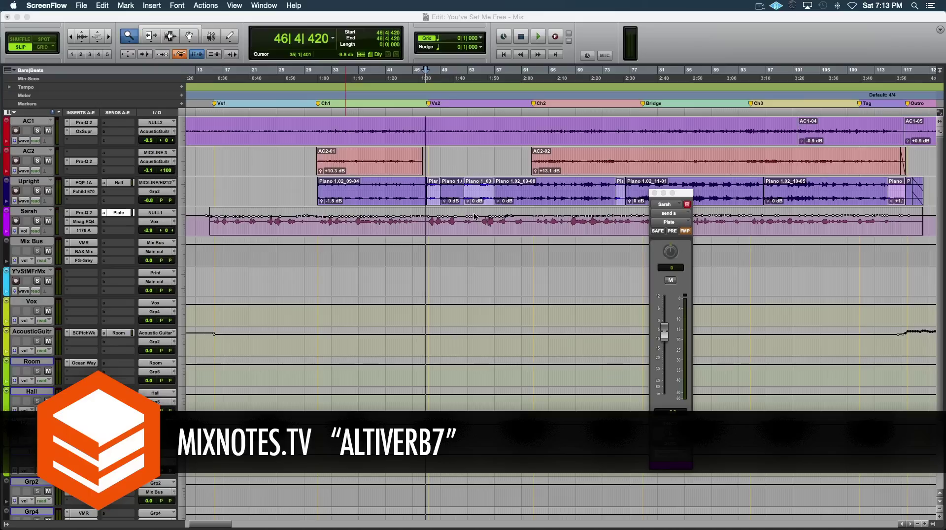
Bring the Pro Tools session to the front, play the mix from bar 46, and stop playback
click(470, 19)
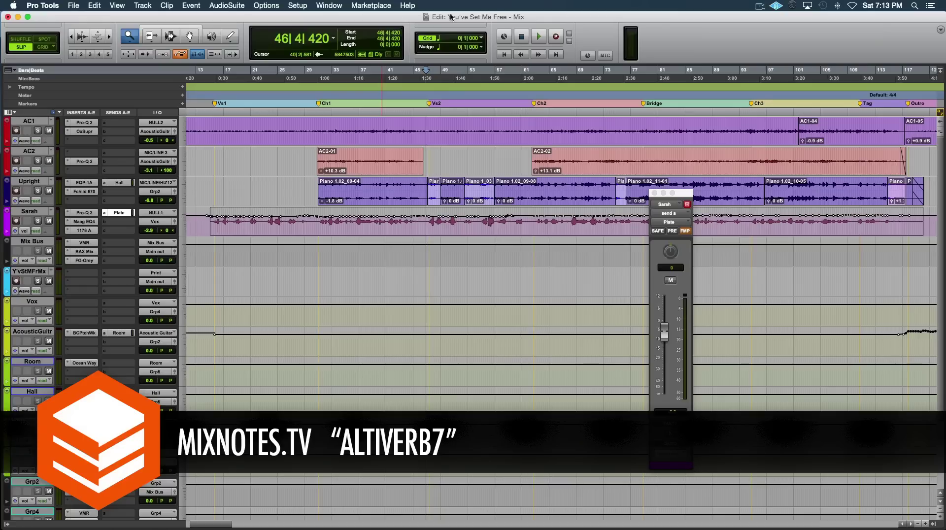
key(space)
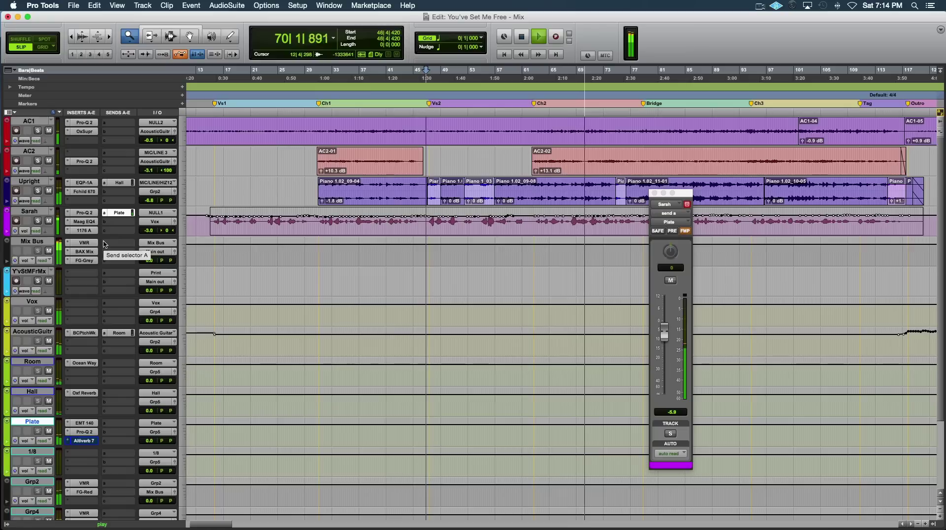
key(space)
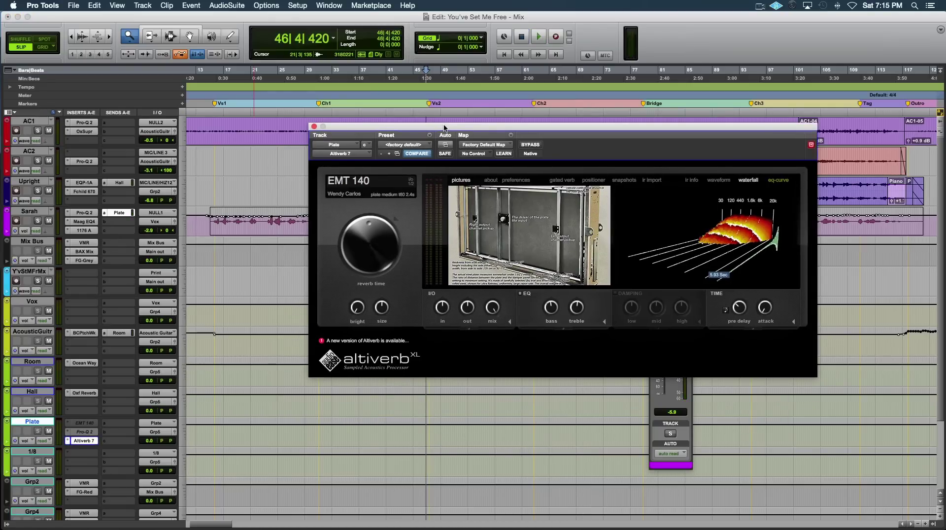
Open the Altiverb impulse response browser from the EMT 140 plate and reposition it over the plug-in
click(361, 182)
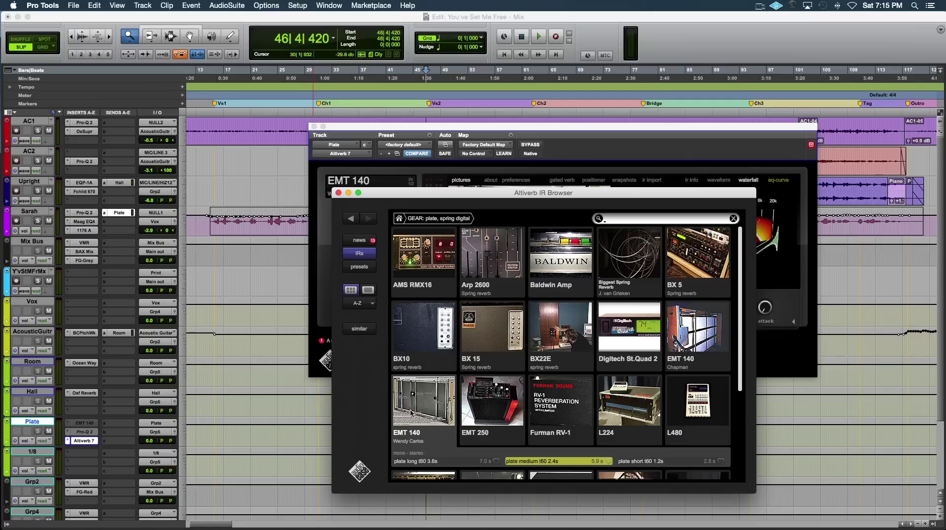
drag(604, 192, 665, 118)
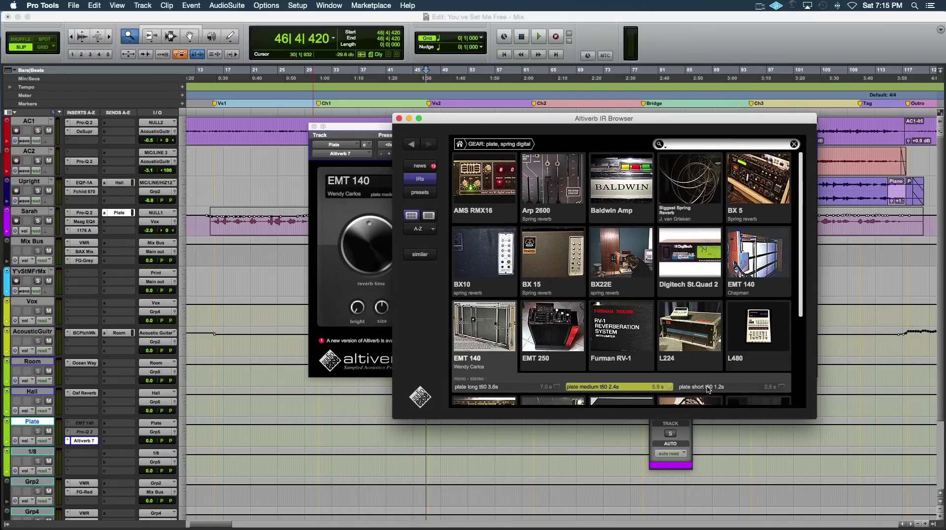
drag(486, 116, 453, 160)
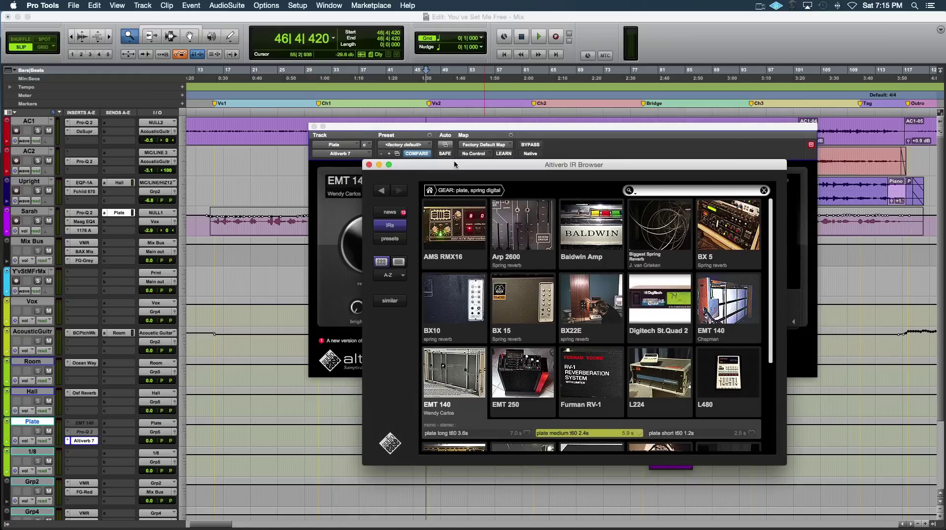
During playback, lower the vocal track's send level to the Plate reverb and close the send window
key(space)
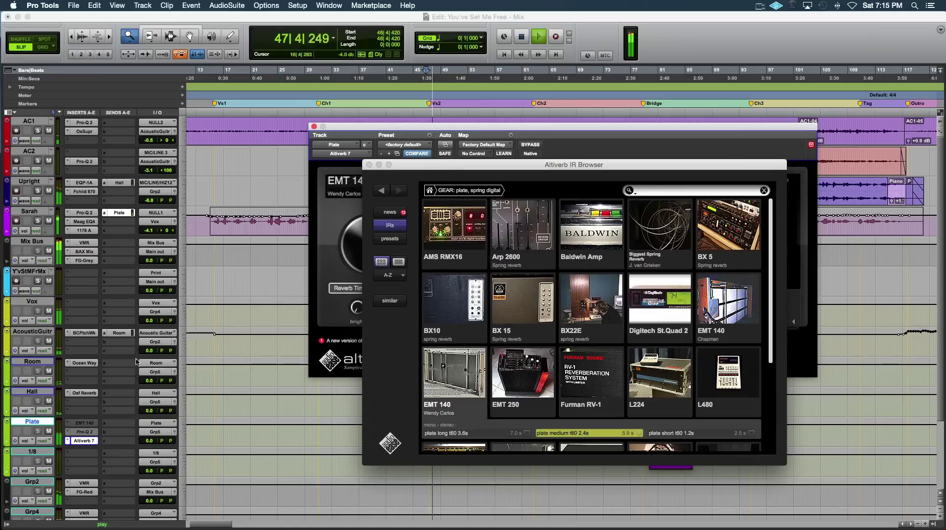
click(119, 212)
click(119, 213)
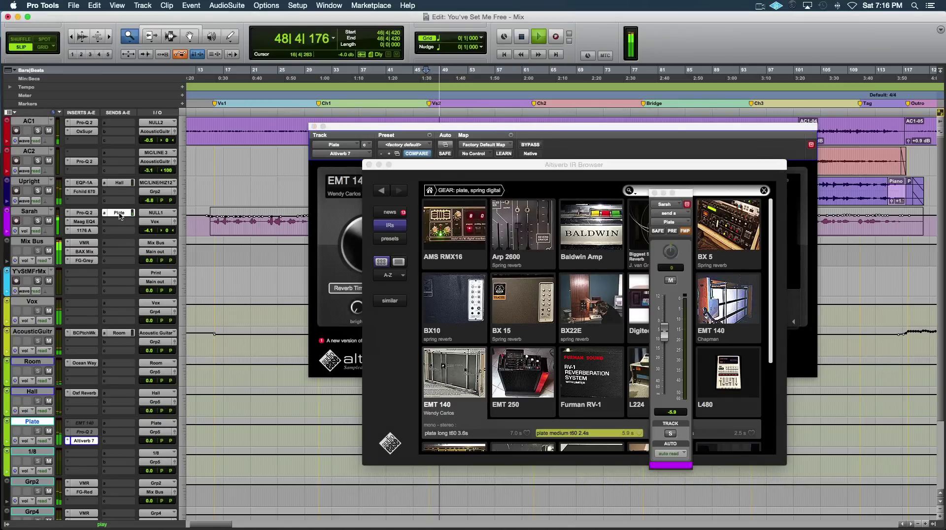
drag(664, 325, 666, 345)
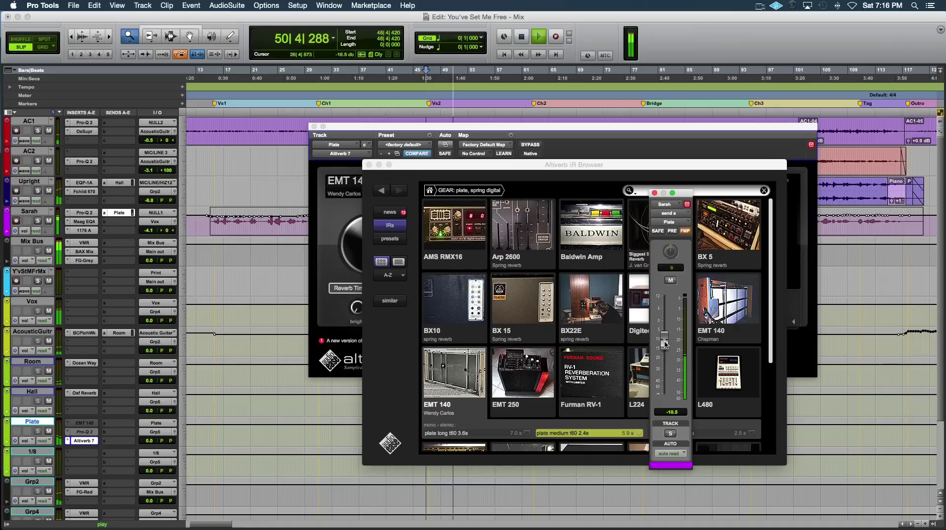
click(654, 193)
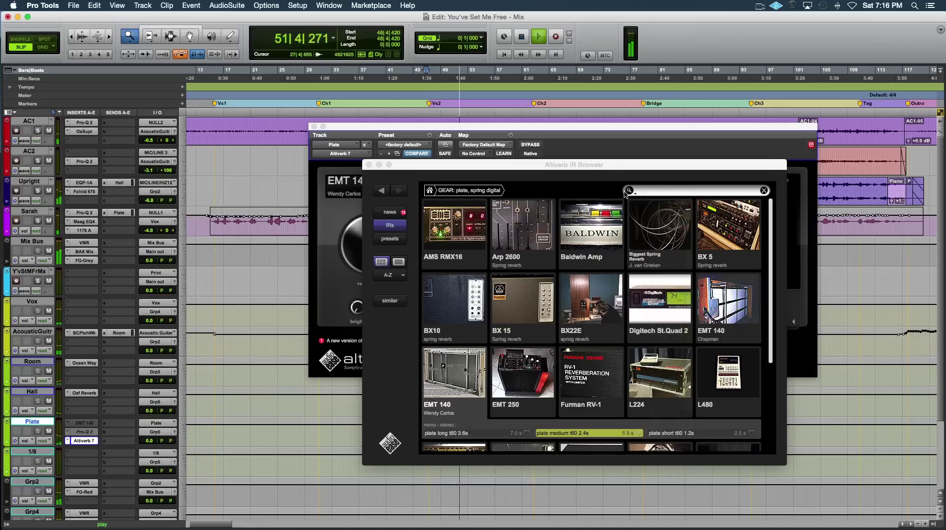
Spread the impulse response browser and the Altiverb plug-in window apart so the reverb controls are accessible, and stop playback
drag(527, 165, 682, 24)
drag(475, 128, 205, 189)
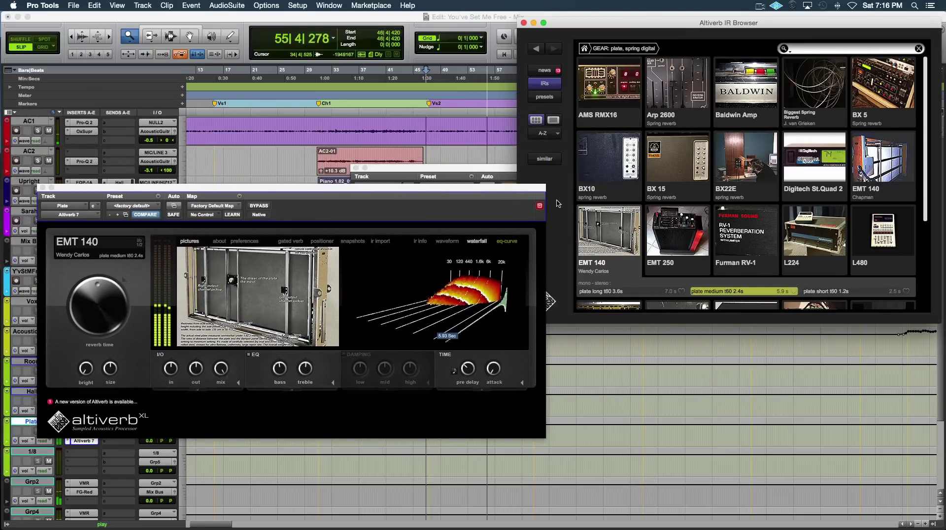
click(397, 211)
key(space)
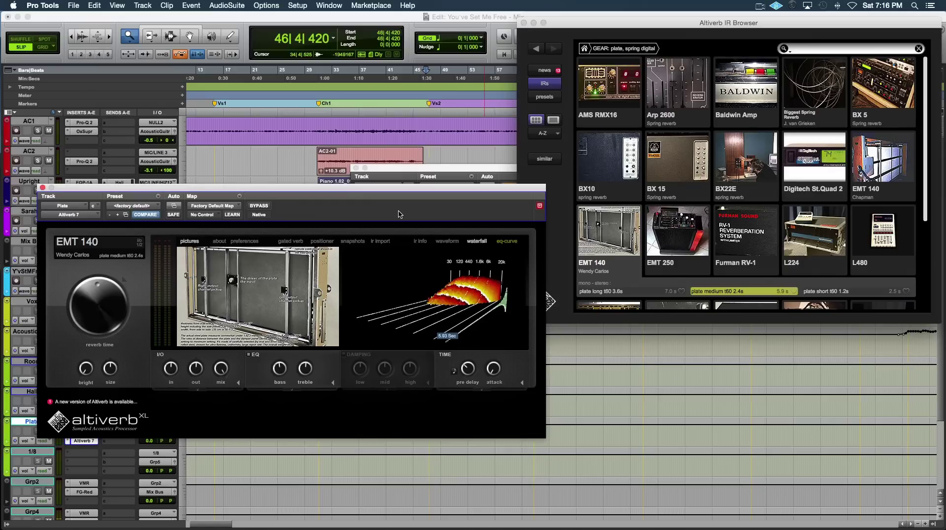
drag(439, 190, 544, 129)
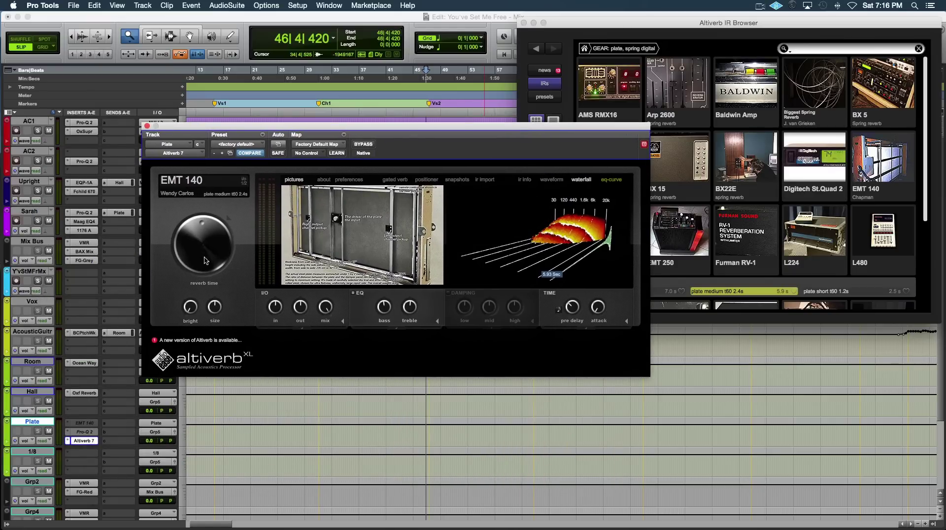
Raise Altiverb's reverb time to 100% and audition it with a short playback
mouse_move(203, 237)
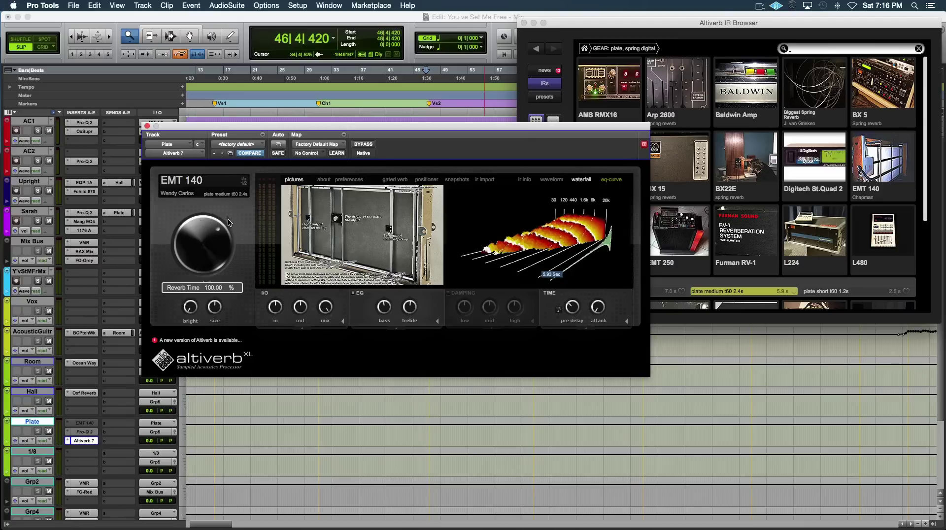
key(space)
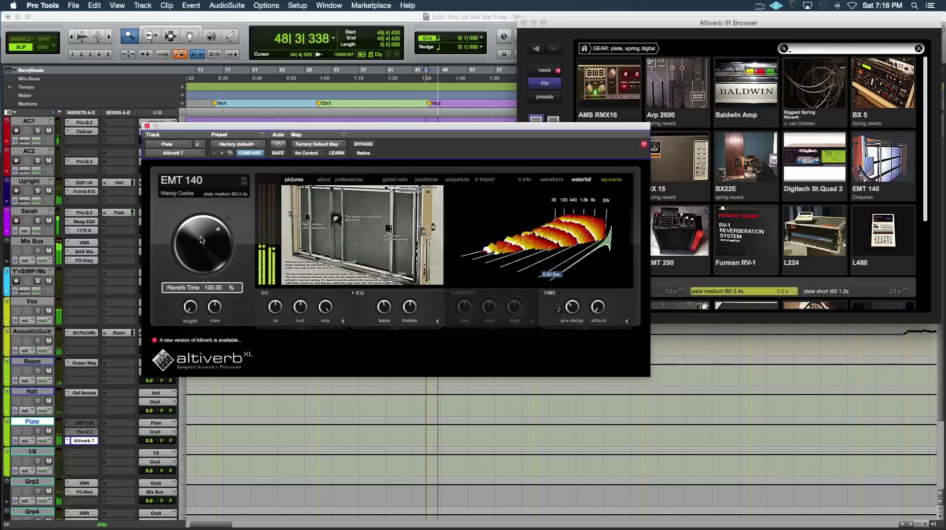
key(space)
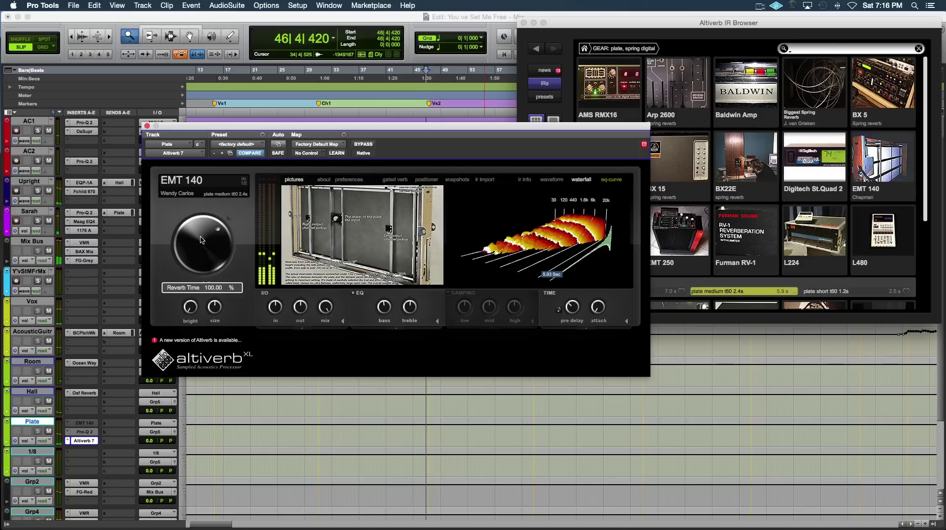
Shorten the reverb time, fine-tune it to 72.37% while the mix plays, and stop playback
drag(199, 244, 199, 241)
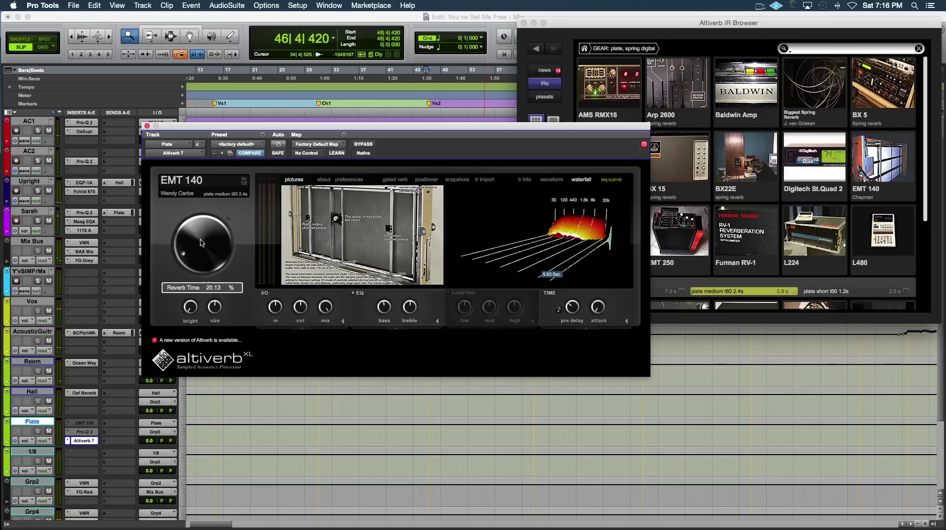
key(space)
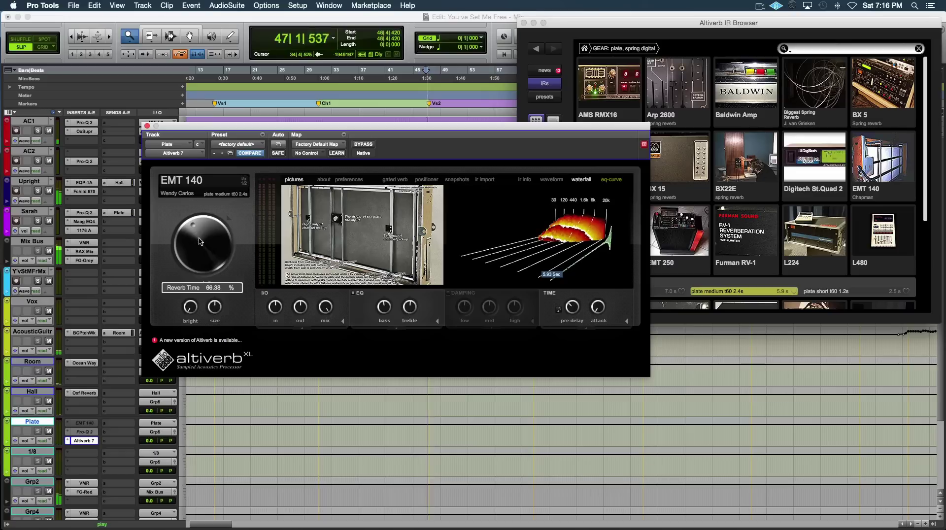
mouse_move(215, 307)
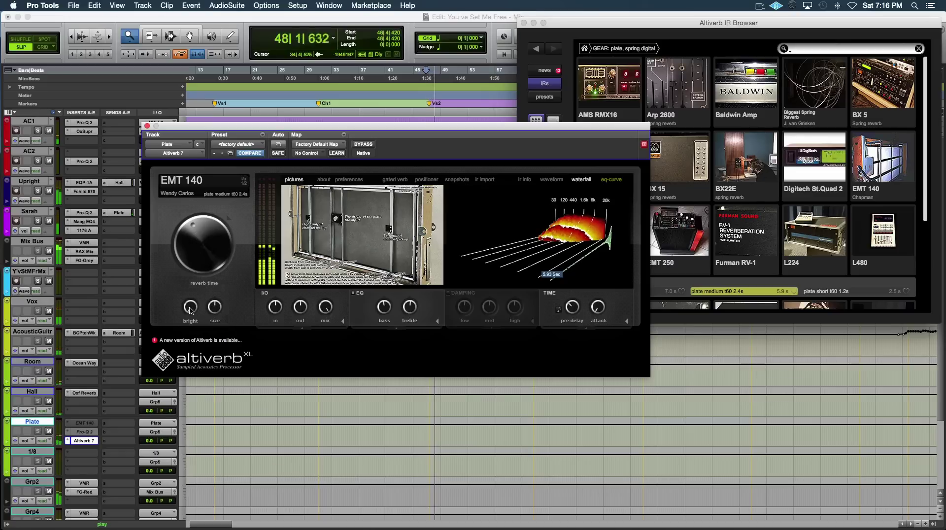
mouse_move(202, 237)
mouse_down()
mouse_move(202, 254)
mouse_move(198, 228)
mouse_up()
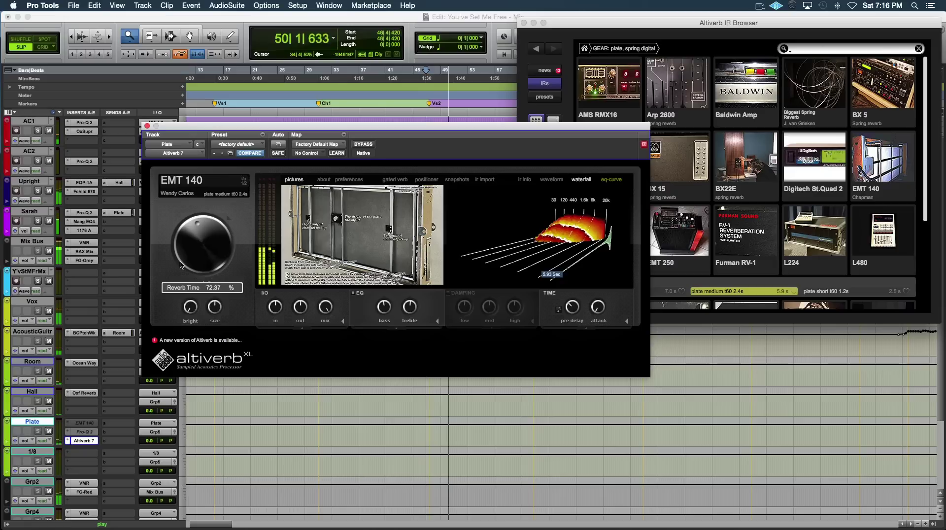
key(space)
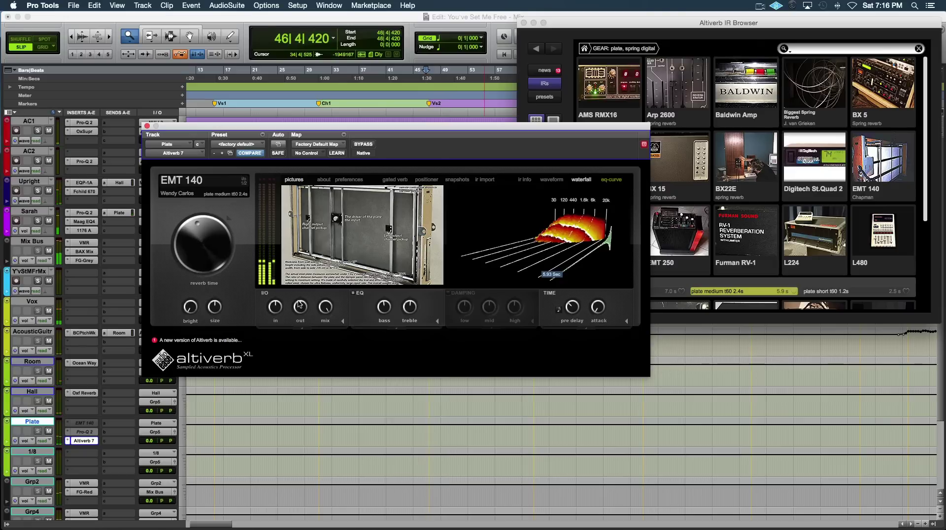
Examine Altiverb's mix, EQ, pre delay and attack controls
mouse_move(329, 309)
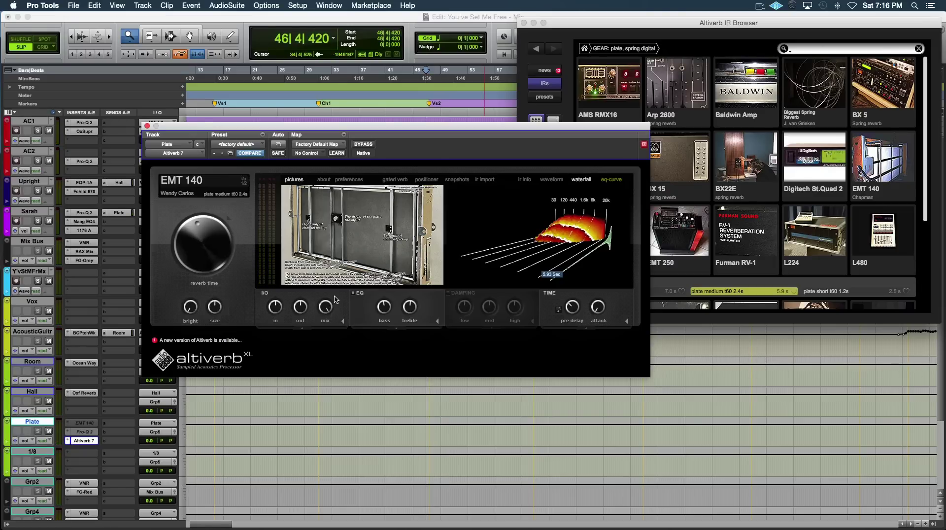
mouse_move(394, 307)
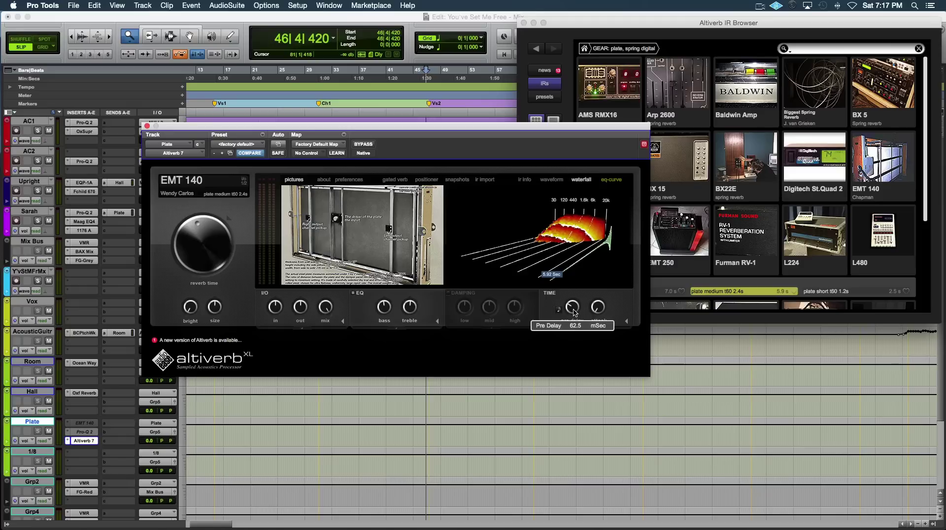
mouse_move(566, 312)
mouse_move(603, 309)
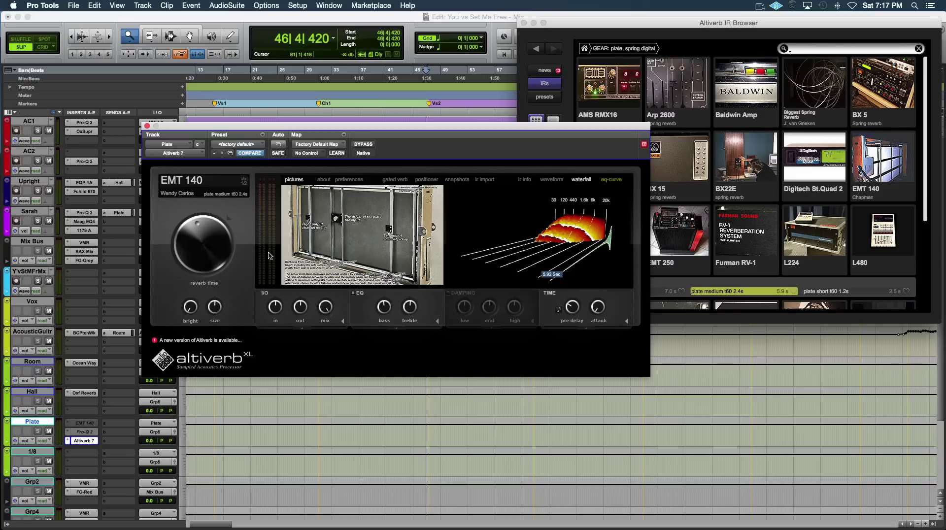
Bring up the impulse response browser beside the plug-in and return it to the home category overview
click(192, 184)
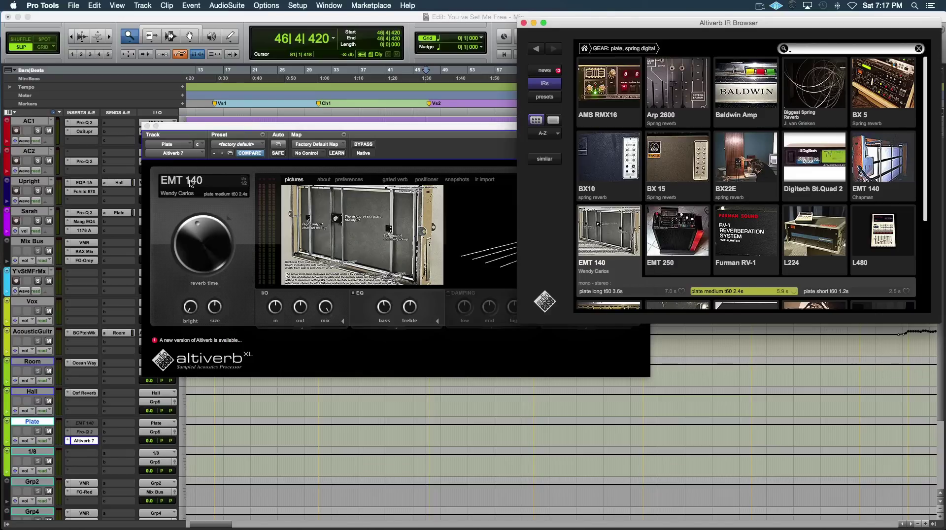
drag(722, 37, 644, 99)
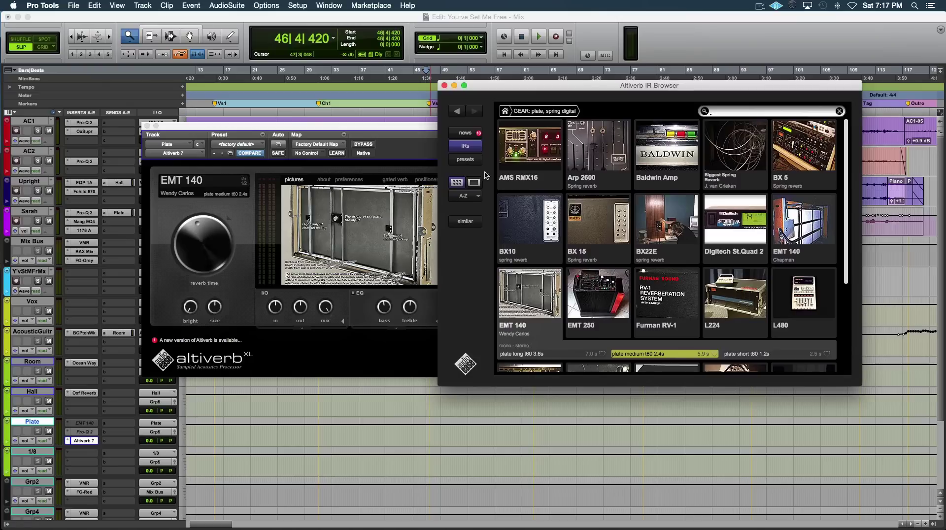
click(458, 113)
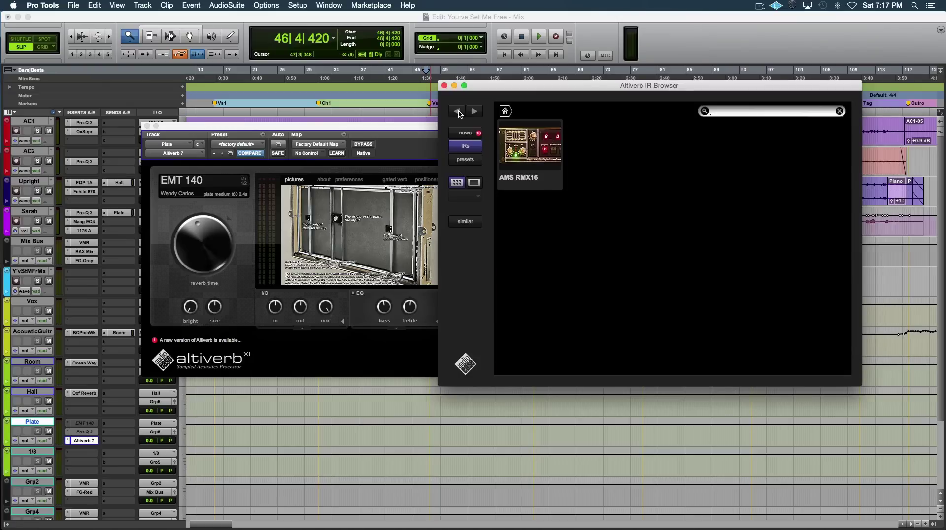
click(505, 111)
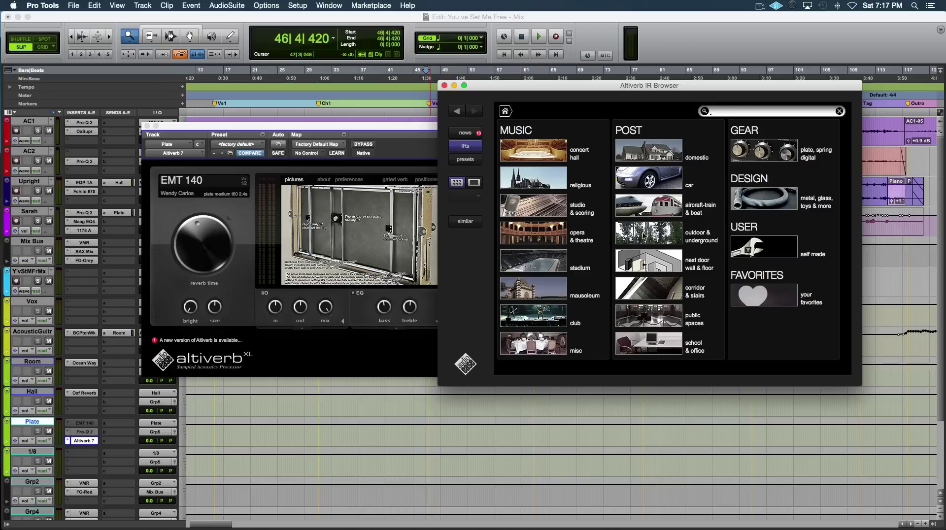
Load Wembley Stadium from the music stadium category and audition its stereo Take That PA response during playback
click(535, 263)
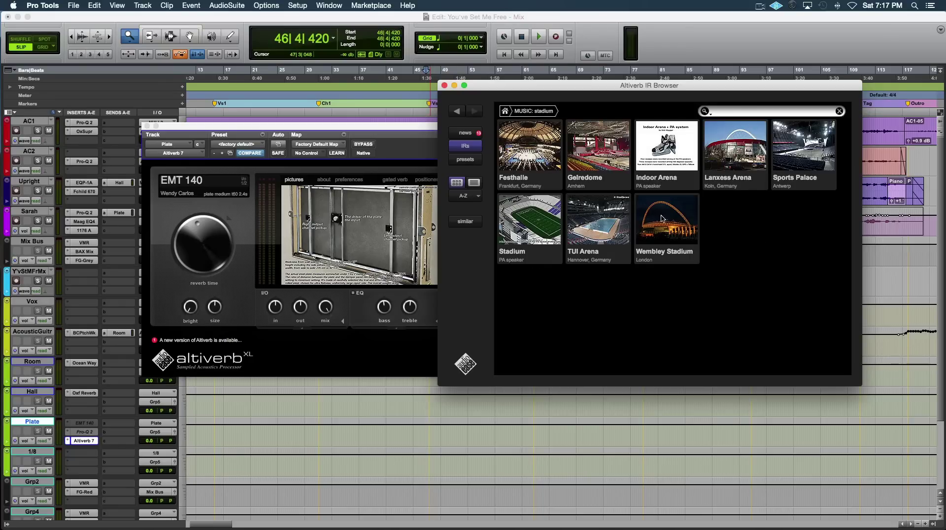
click(666, 235)
key(space)
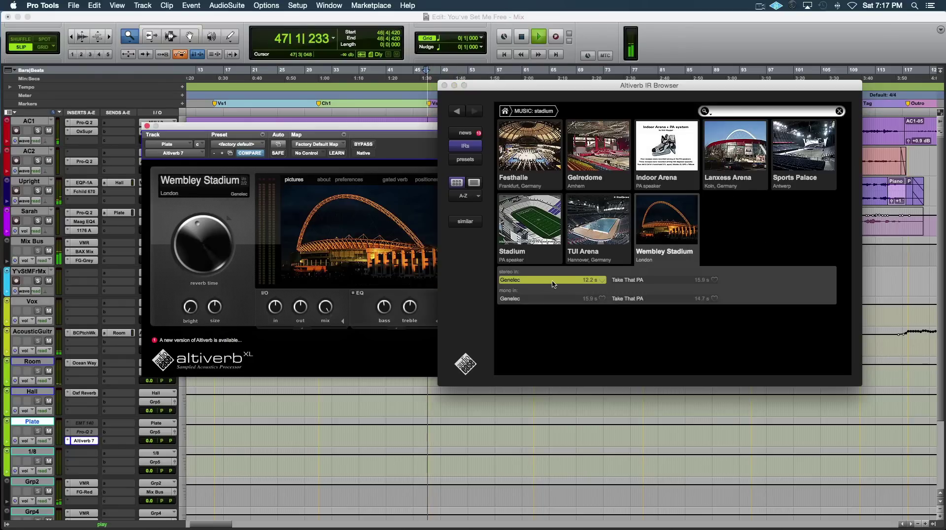
click(662, 282)
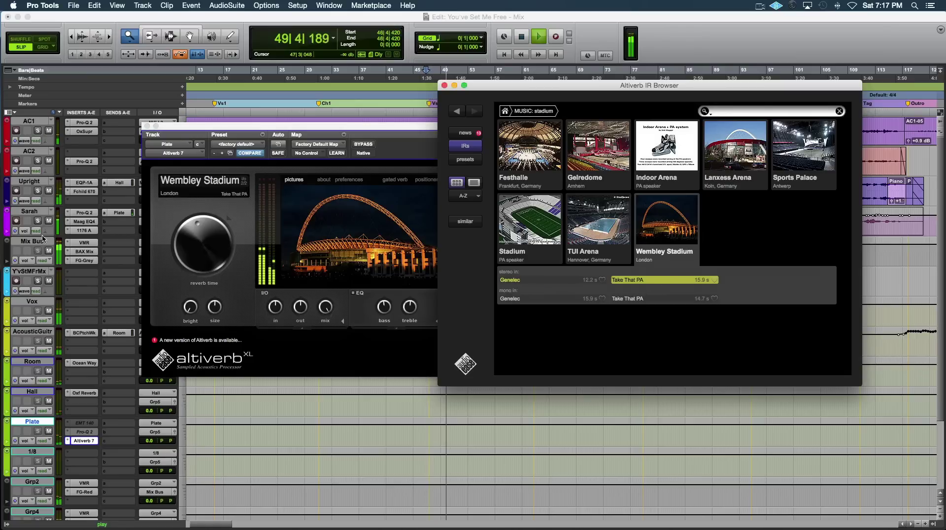
Solo the vocal track, audition the Sports Palace stereo 9m response, and return the stopped session's browser to the home categories
click(38, 221)
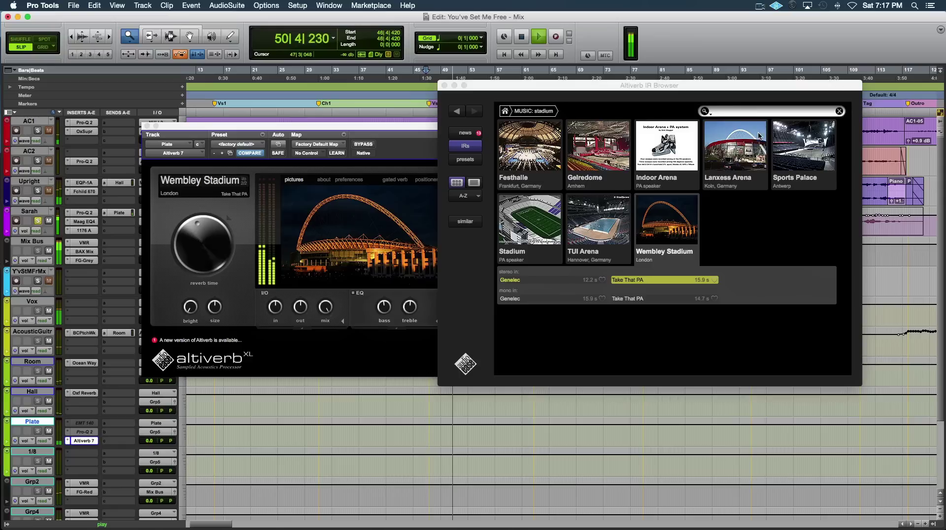
click(802, 148)
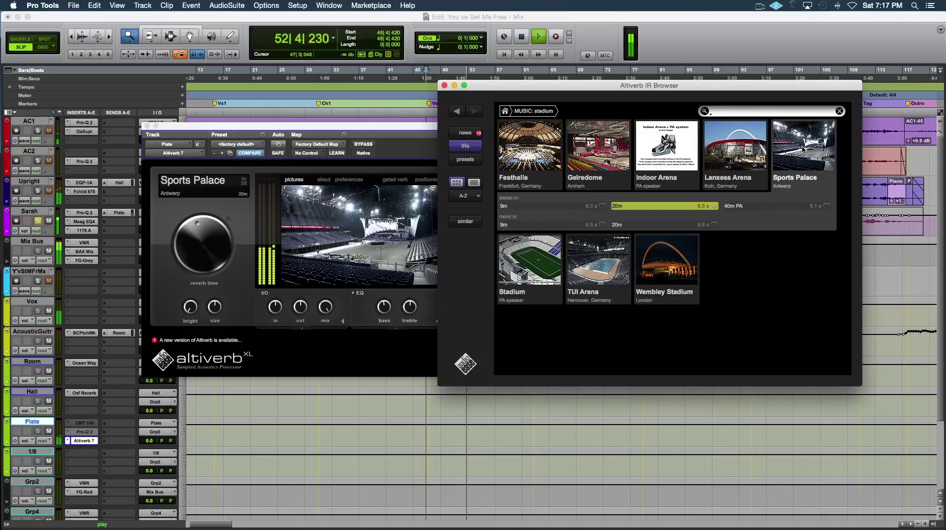
click(536, 207)
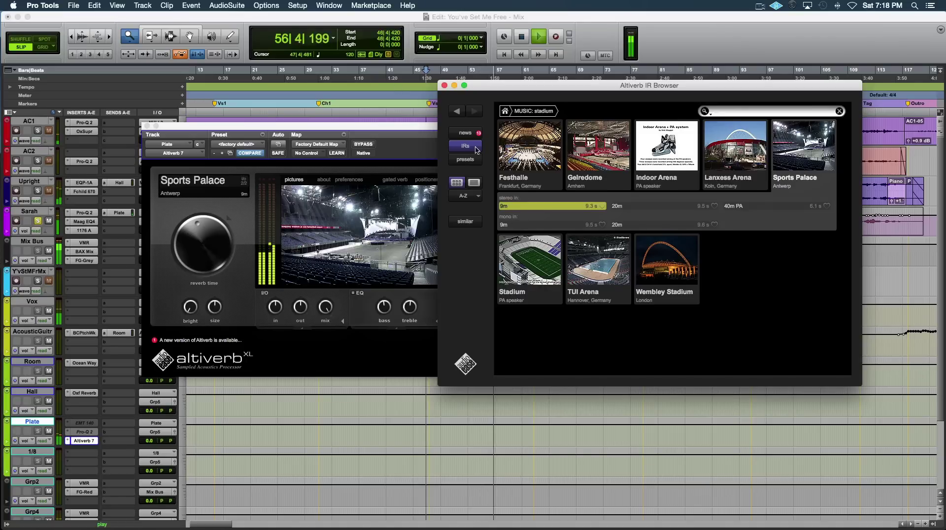
key(space)
click(505, 111)
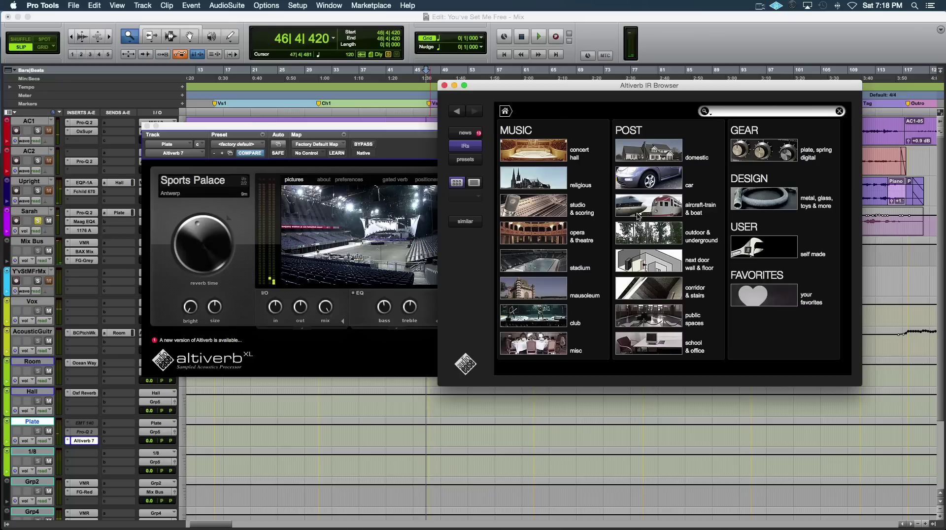
Load the Sydney Opera House from the music concert hall category and audition its stereo 18m stalls response during playback
click(532, 150)
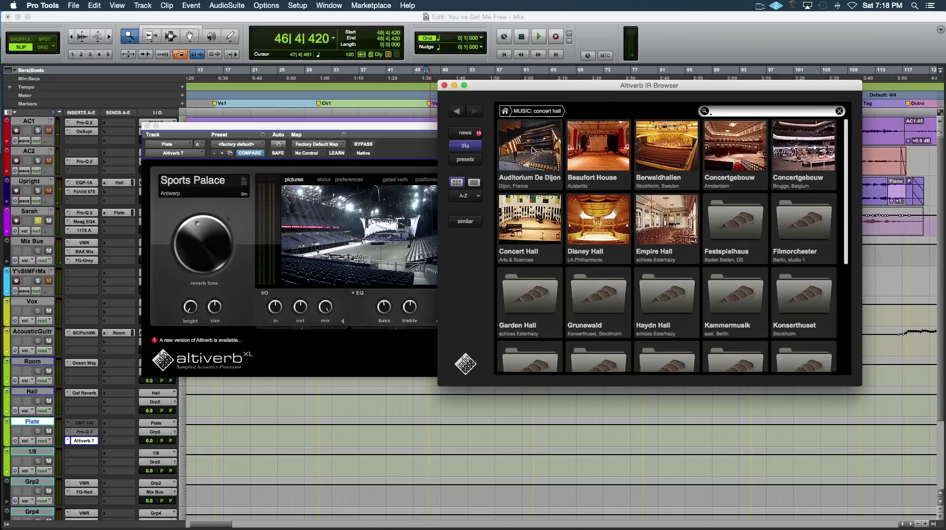
scroll(711, 288, down, 5)
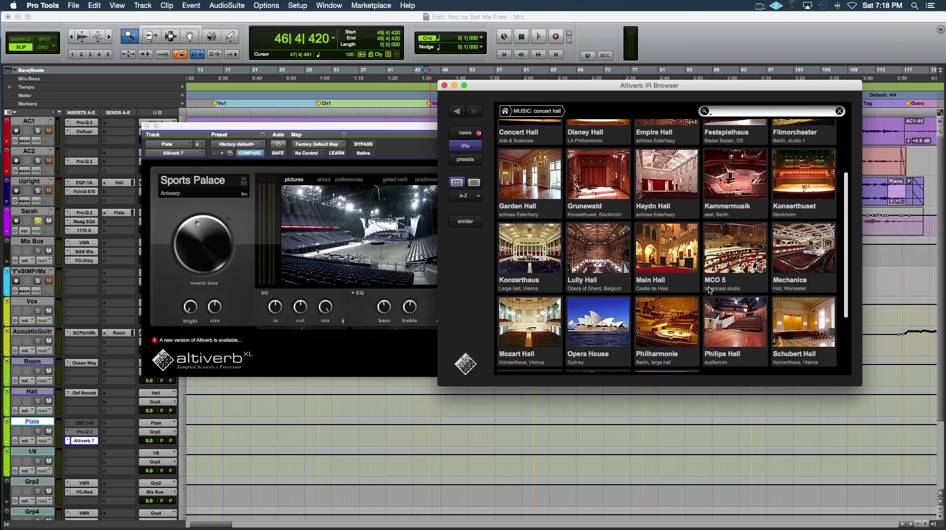
click(601, 265)
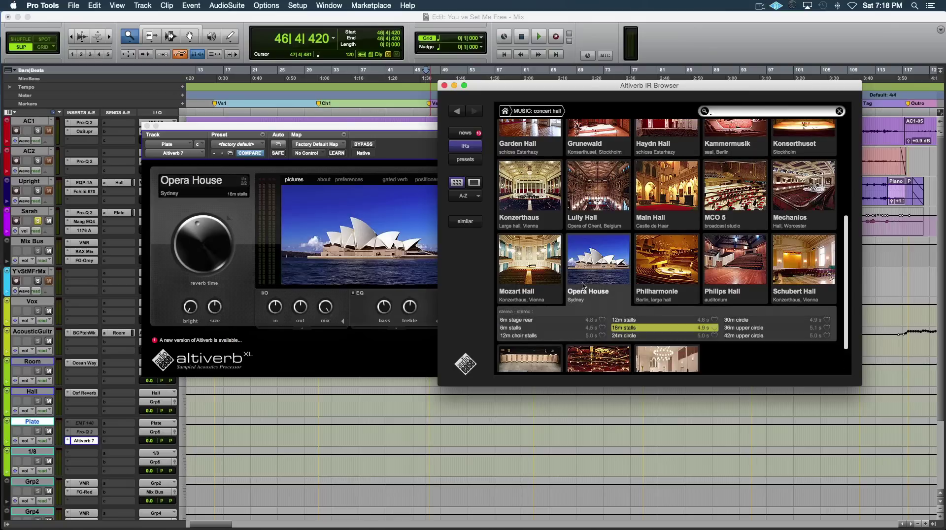
key(space)
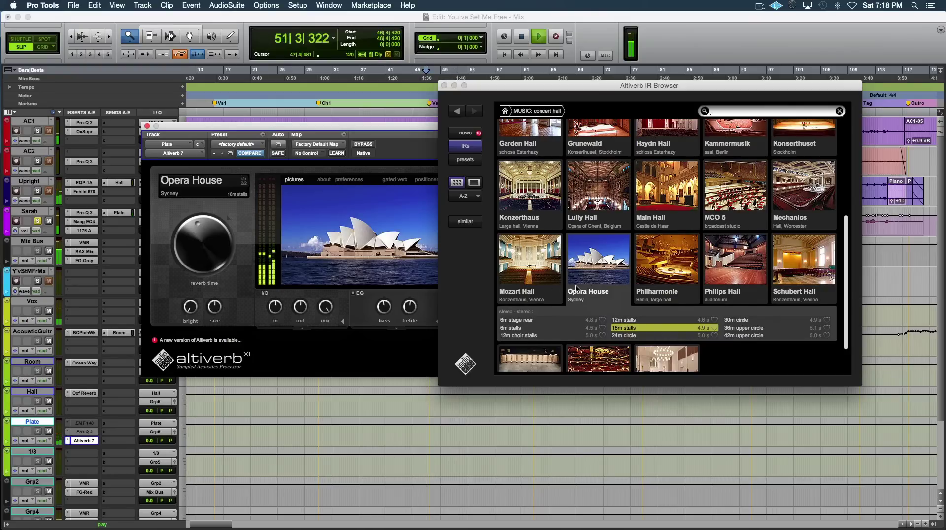
scroll(577, 289, down, 2)
scroll(681, 297, up, 5)
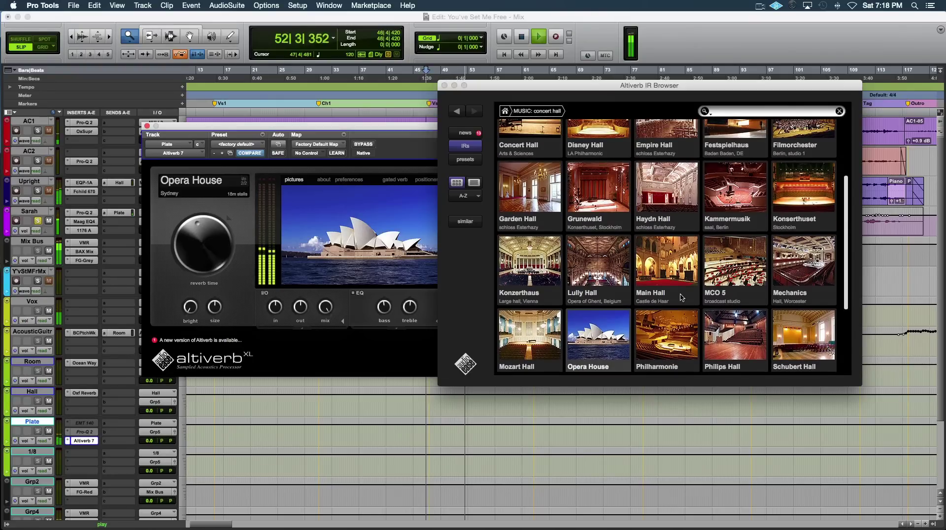
key(space)
Load Paradiso from the music club category and audition its stereo 5.9m and 5.9m wide responses during playback
click(505, 111)
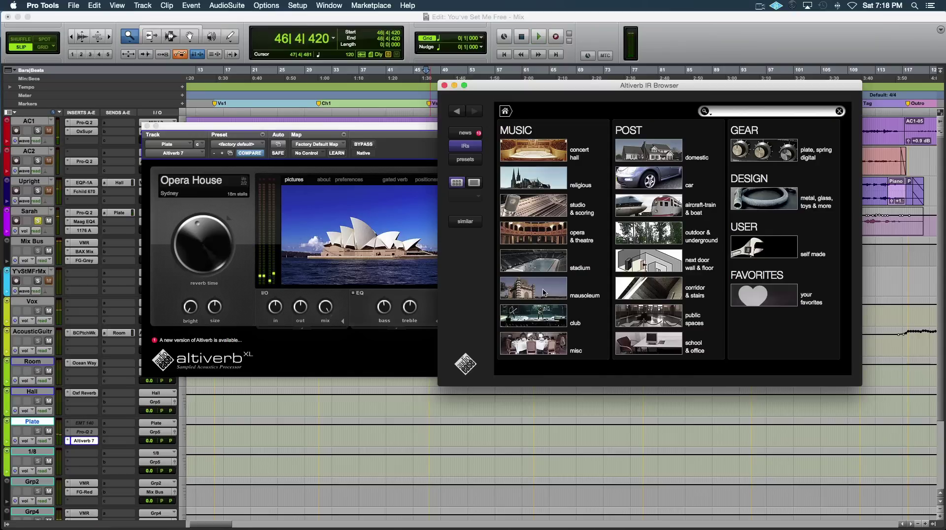
click(520, 306)
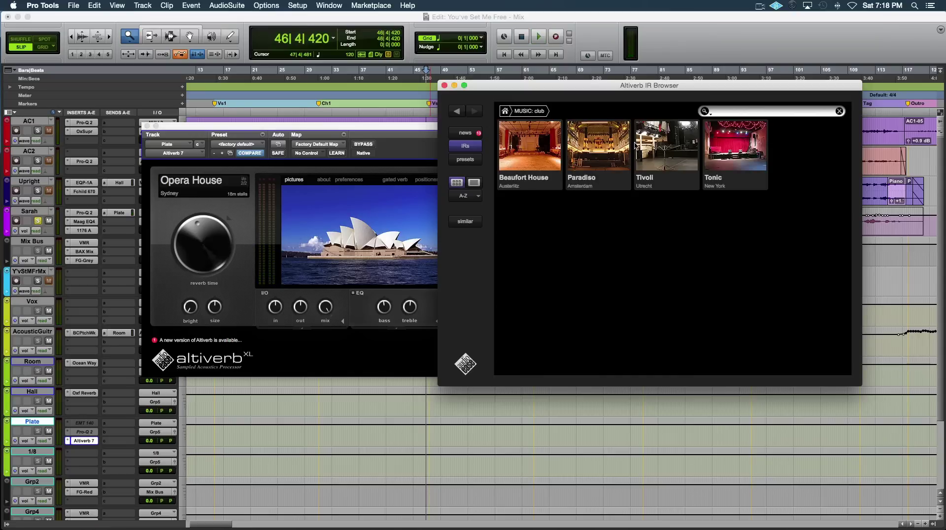
click(595, 151)
key(space)
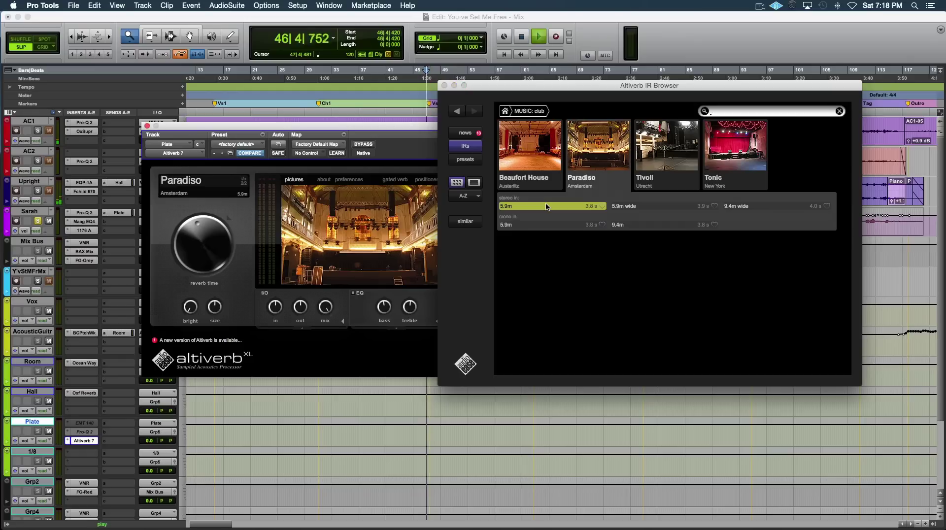
click(660, 209)
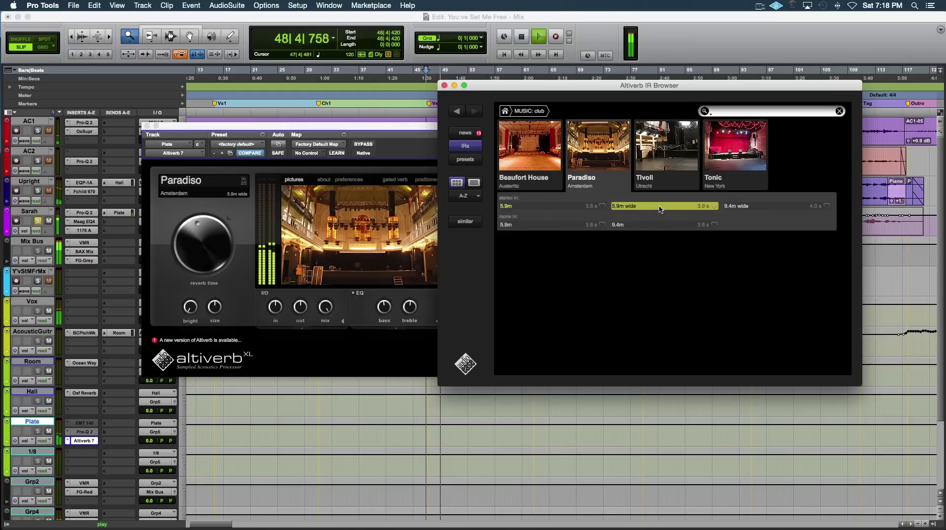
Audition the Tonic club's 4m PA and 10m PA responses, then return the browser to the home categories and stop playback
click(734, 156)
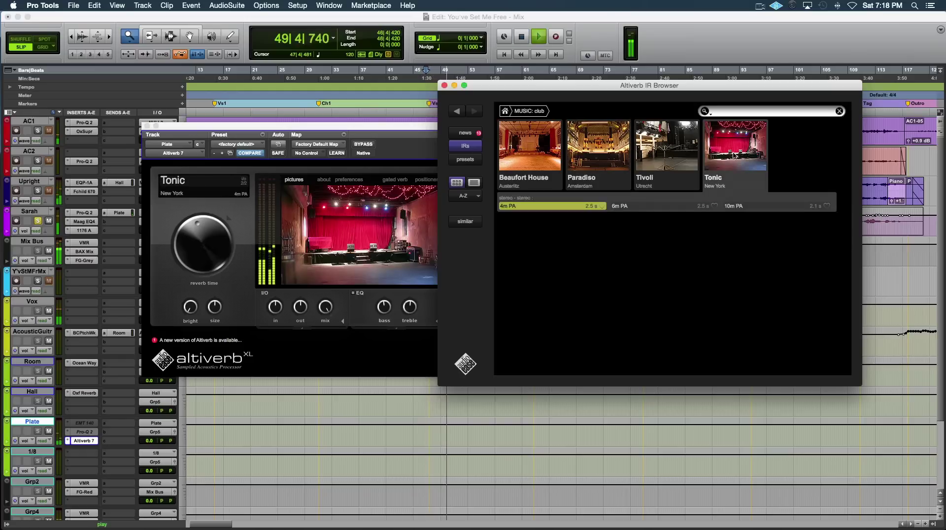
click(776, 207)
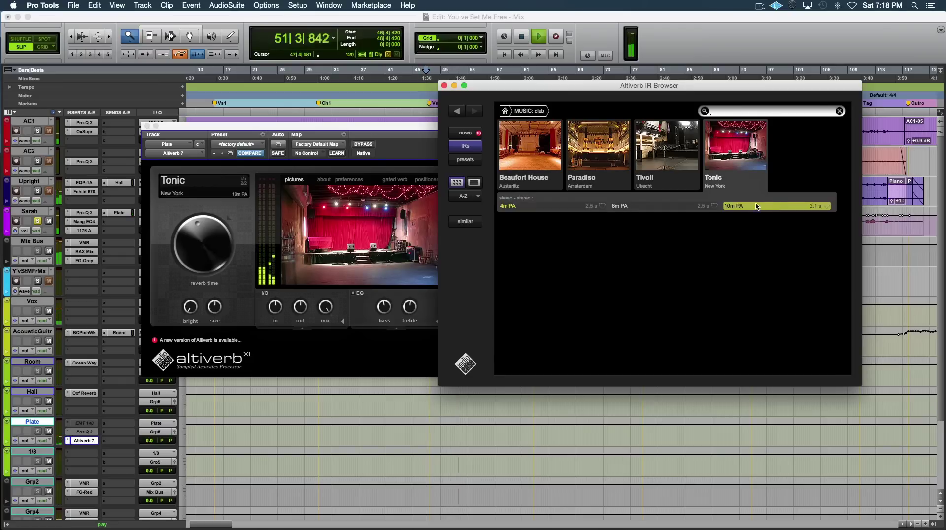
click(505, 111)
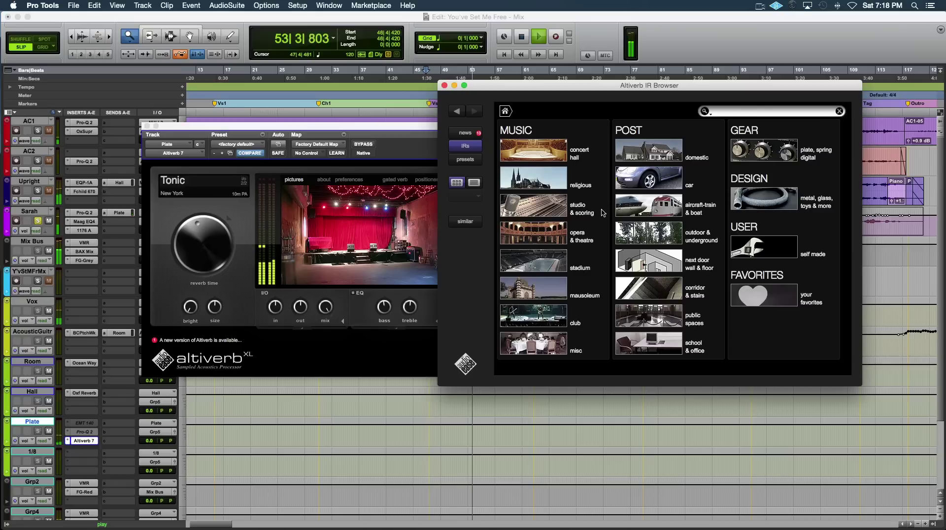
key(space)
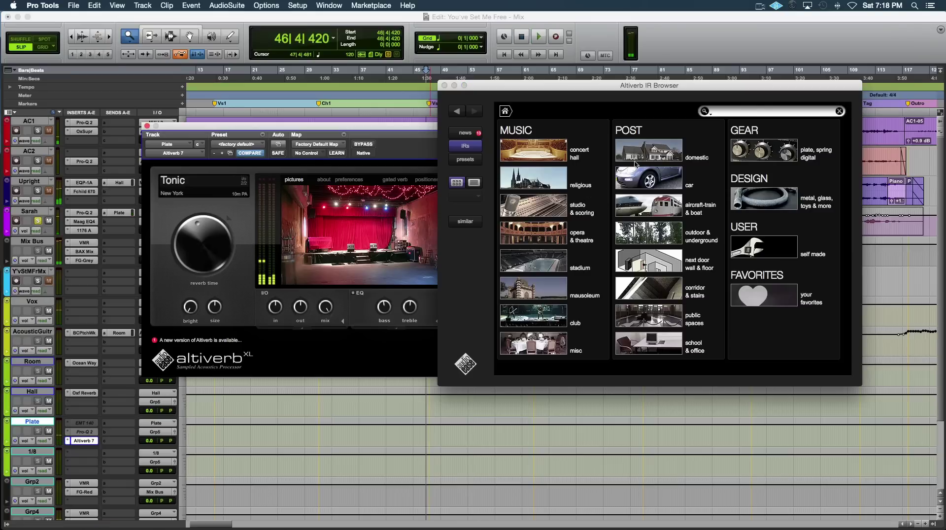
Load Sound Kitchen A from the studio & scoring category and audition its stereo 3m and 4.8m responses
click(534, 201)
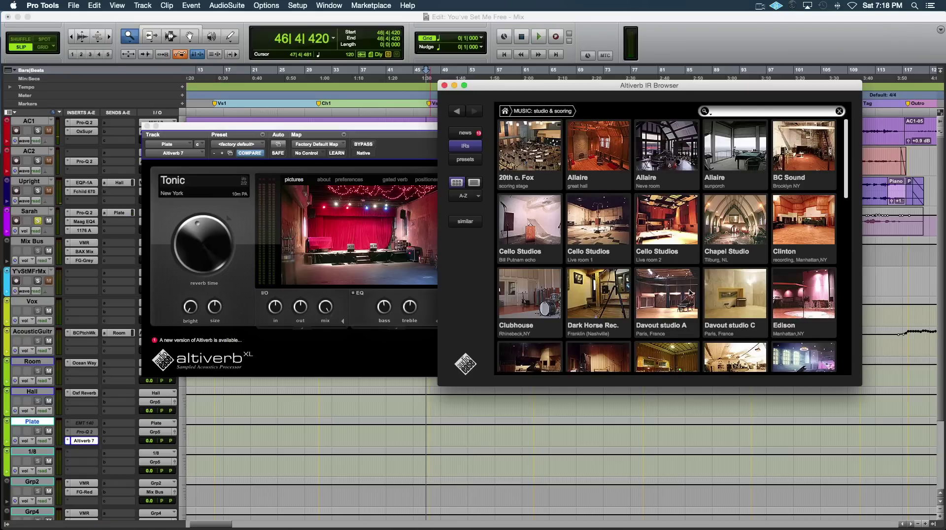
scroll(690, 292, down, 15)
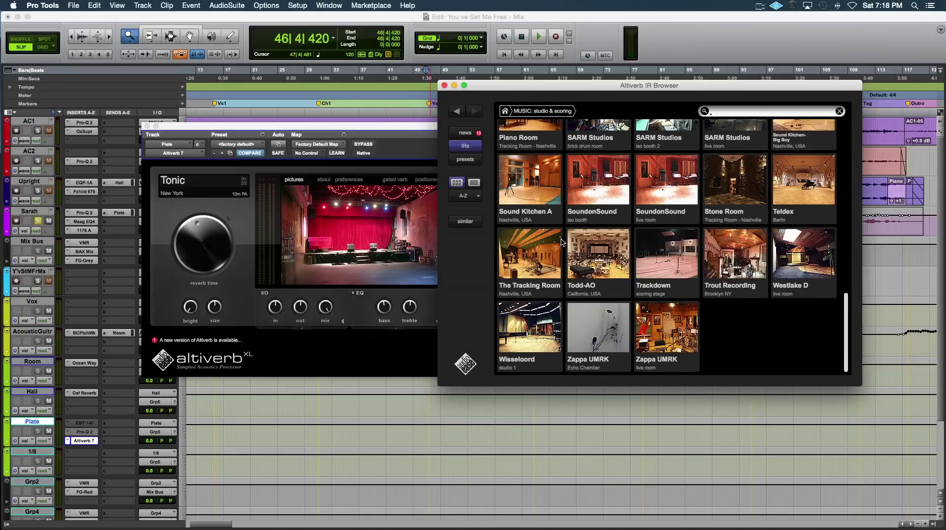
click(524, 168)
key(space)
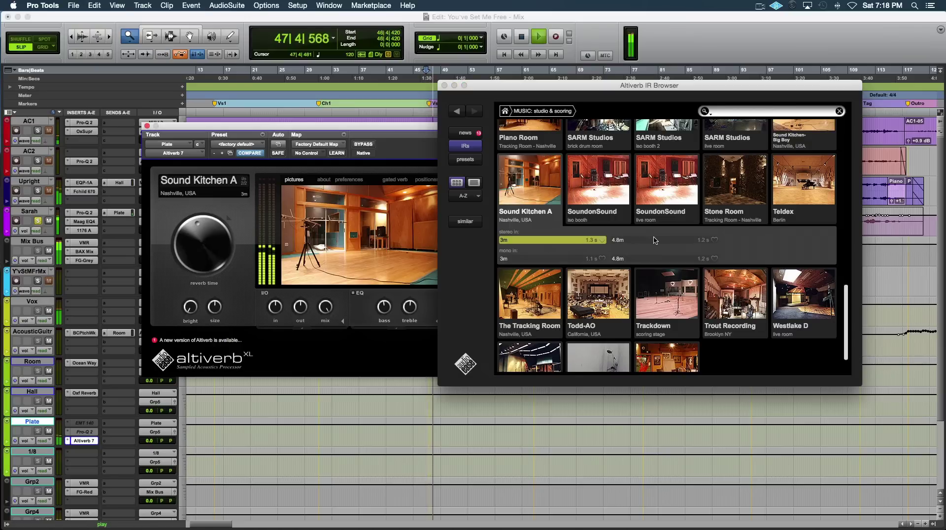
click(656, 241)
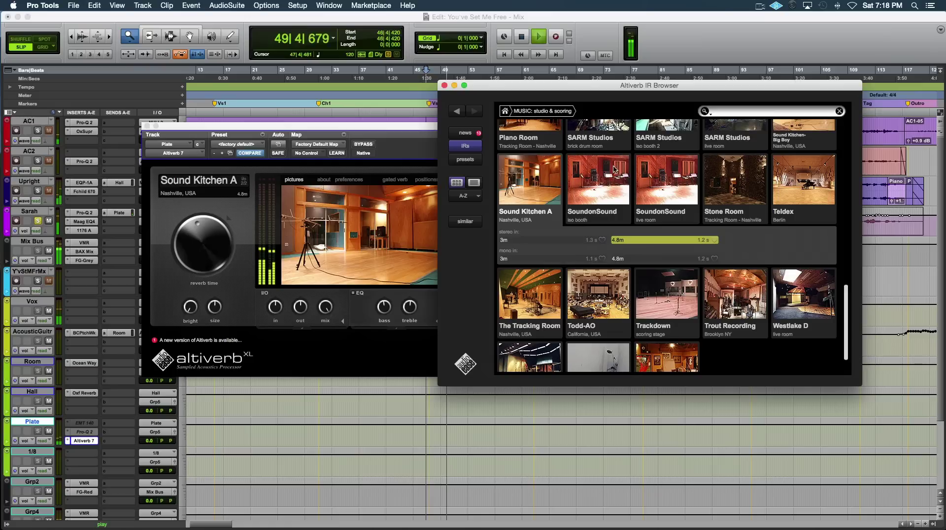
key(space)
Load the SoundonSound live room and audition its stereo 3.6m response, restarting the vocal passage as needed
click(658, 192)
key(space)
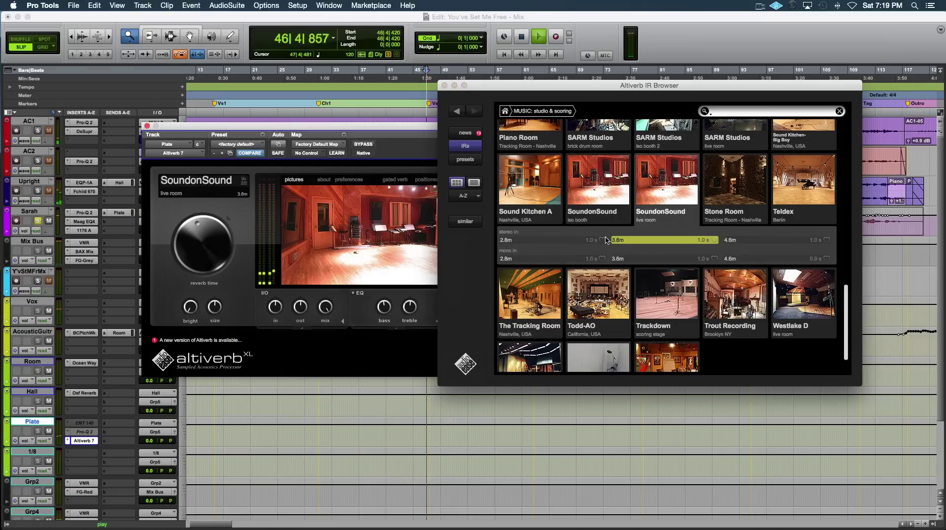
key(space)
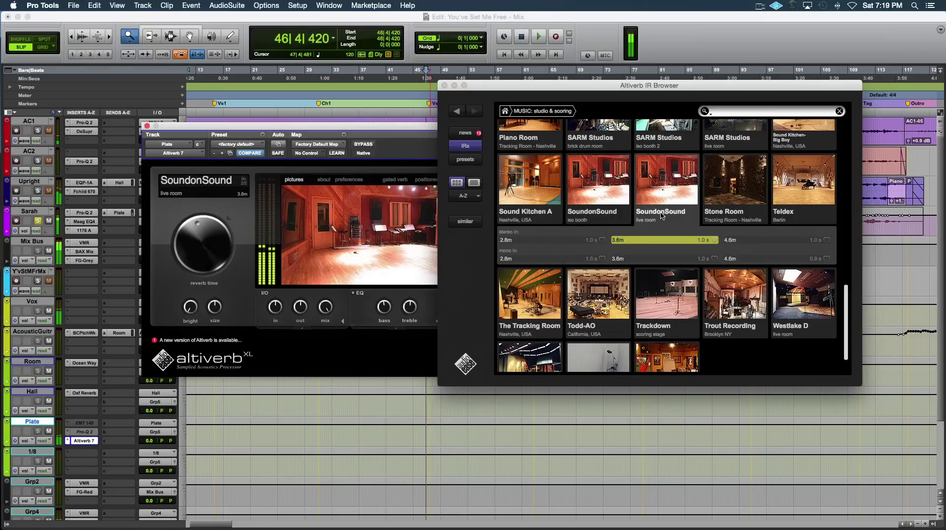
key(space)
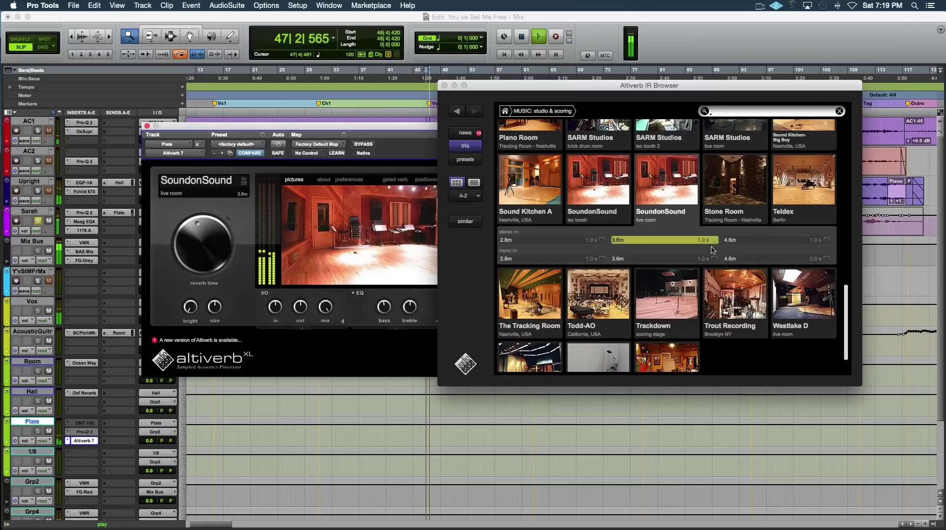
scroll(747, 268, up, 3)
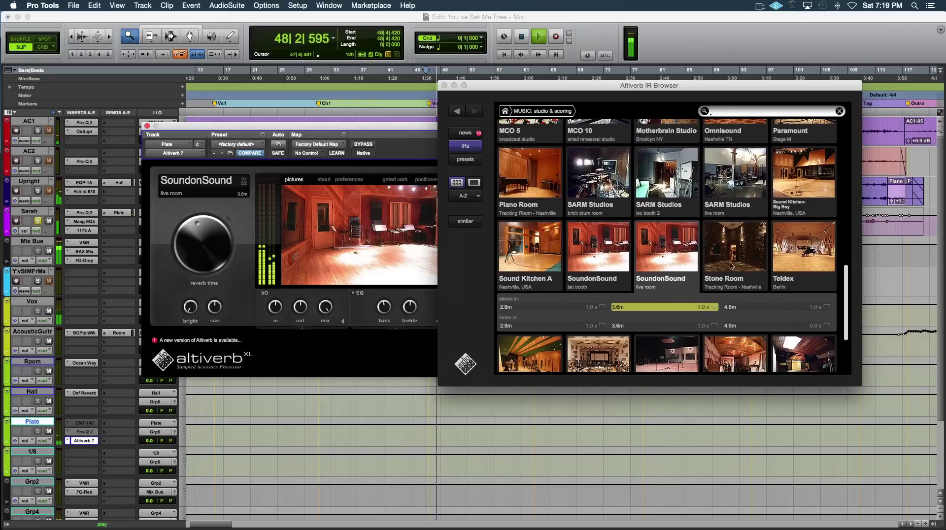
key(space)
Load Sound Kitchen-Big Boy and audition its stereo 4m and 10m responses during playback
click(809, 168)
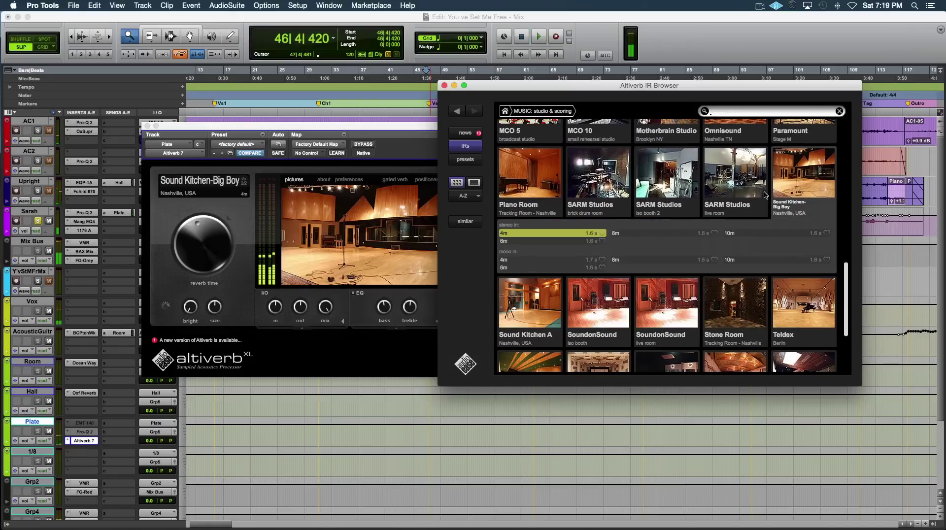
key(space)
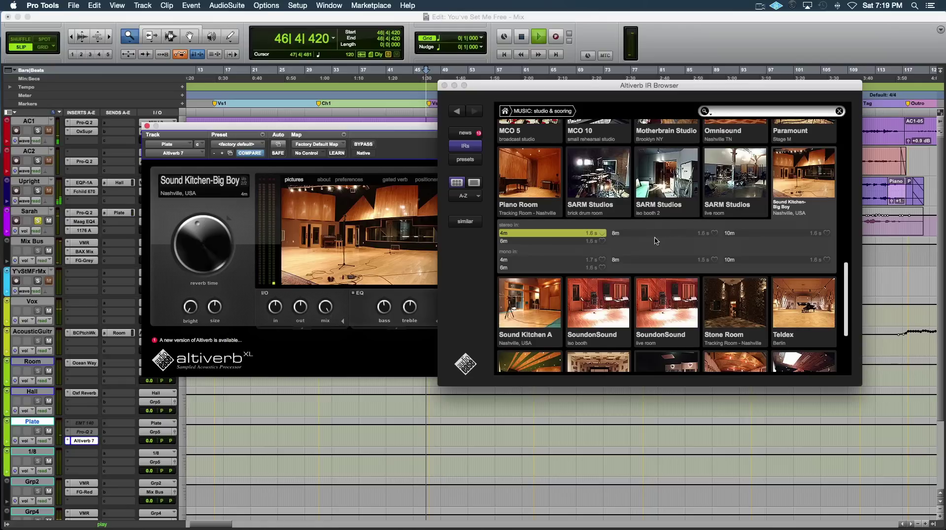
click(755, 233)
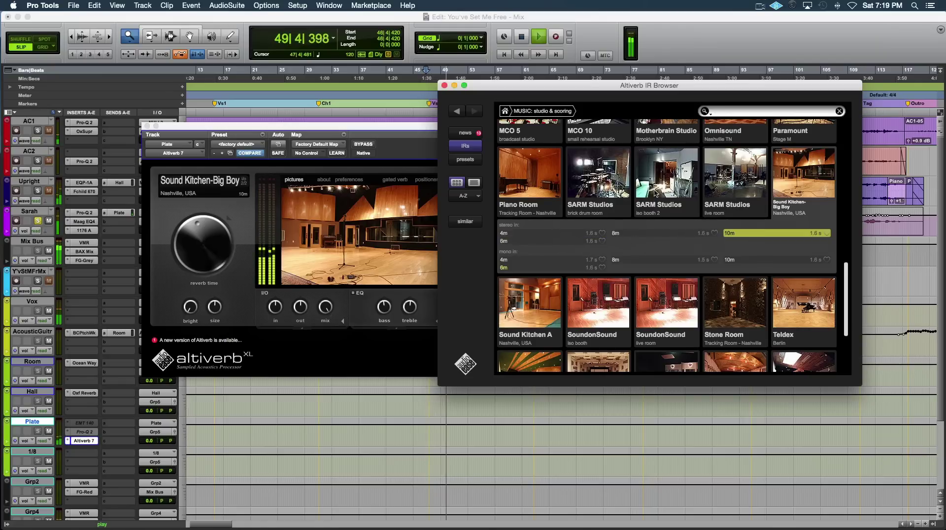
Load the Omnisound studio from Nashville and compare its stereo 2.6m and 4.4m responses during playback
scroll(658, 207, up, 3)
click(702, 158)
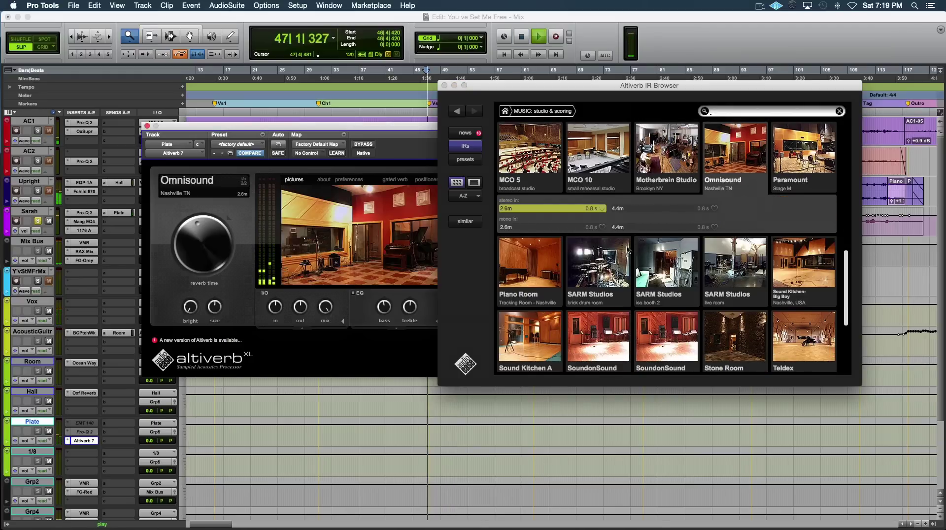
click(655, 225)
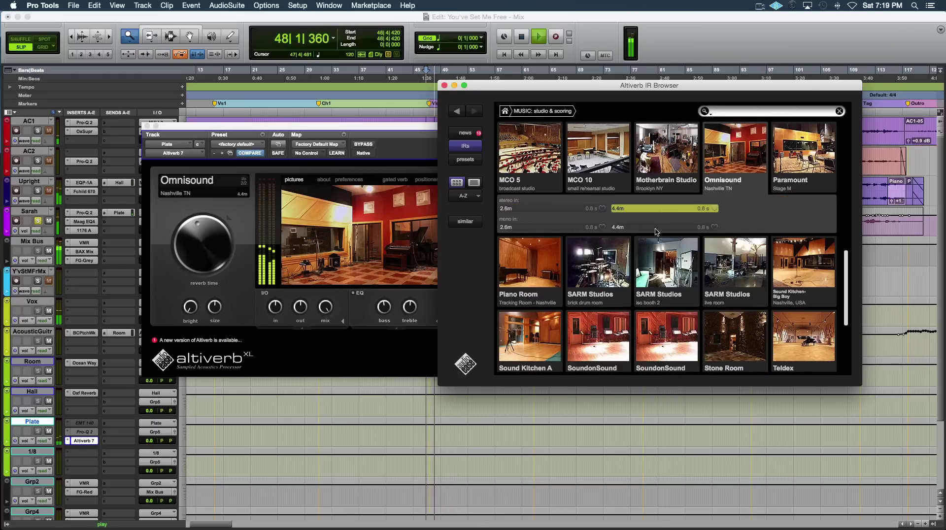
Look through the other studio & scoring rooms, then load Stone Room and audition its stereo 3.1m response
scroll(655, 227, up, 5)
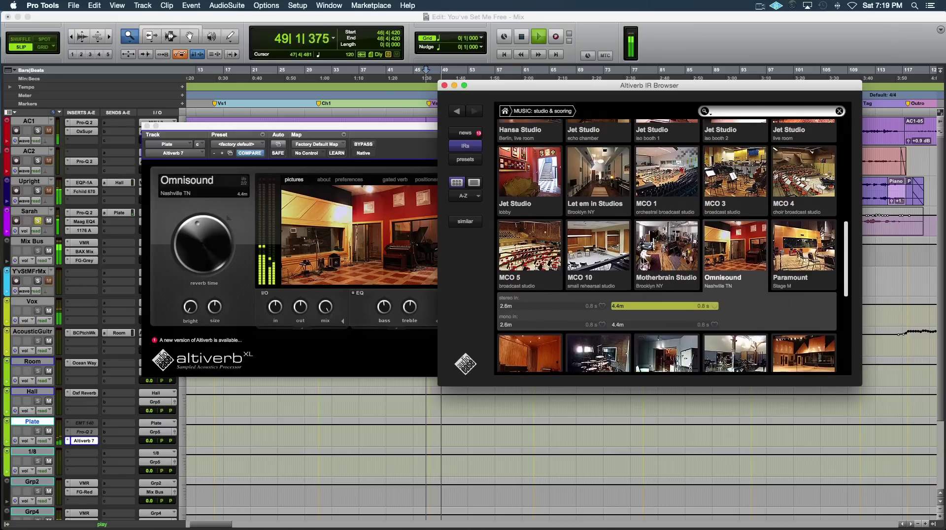
scroll(643, 259, up, 1)
scroll(643, 259, up, 2)
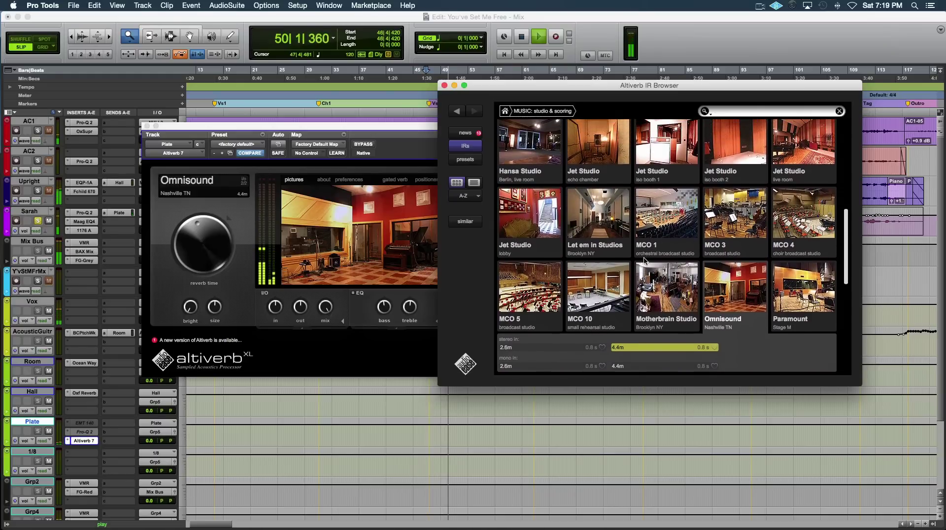
scroll(644, 260, down, 10)
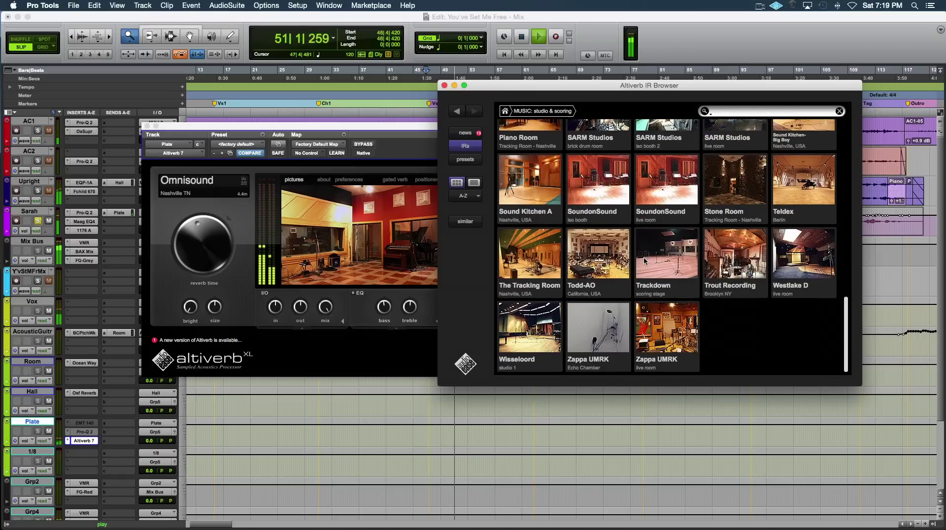
click(738, 180)
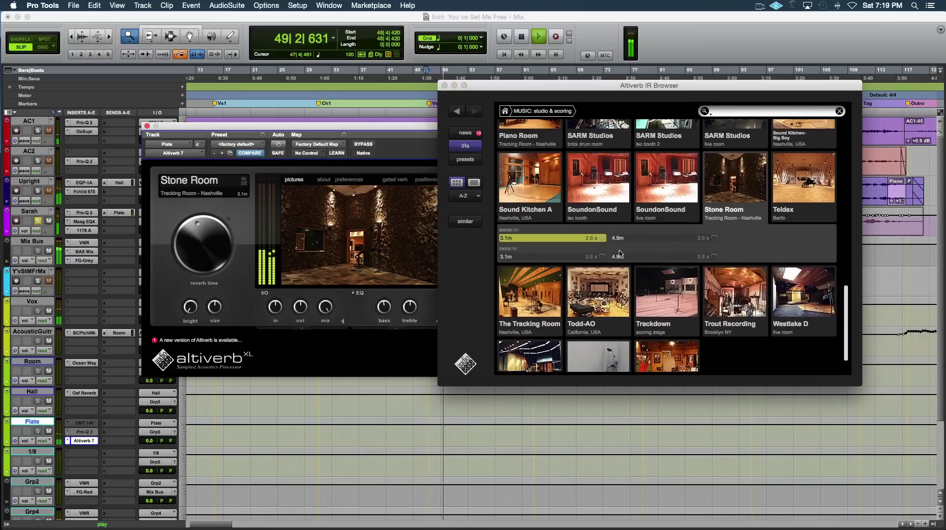
Load The Tracking Room, audition its stereo 8m response, and stop playback
click(536, 296)
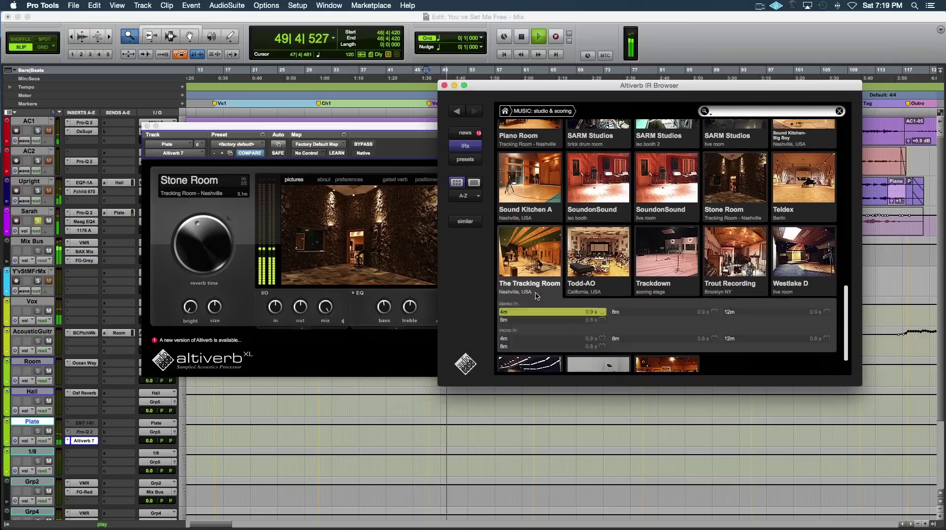
click(656, 313)
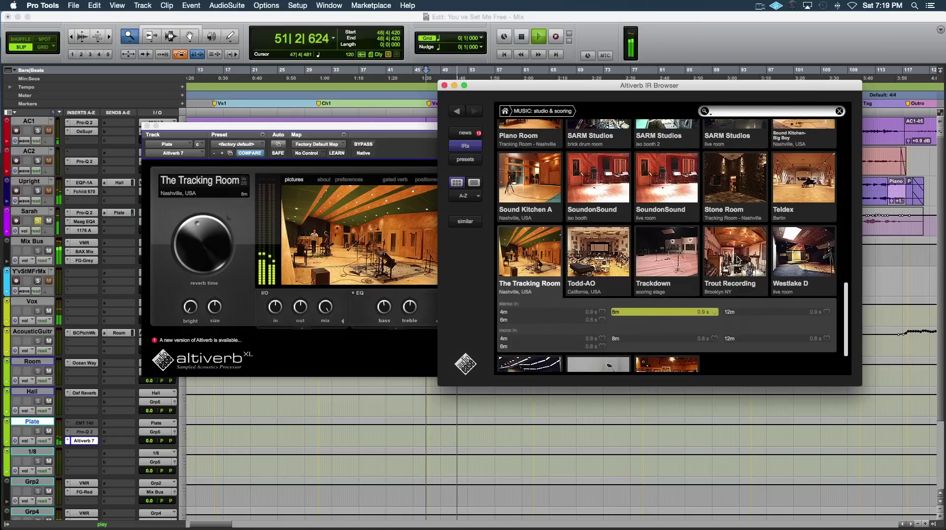
scroll(739, 301, down, 2)
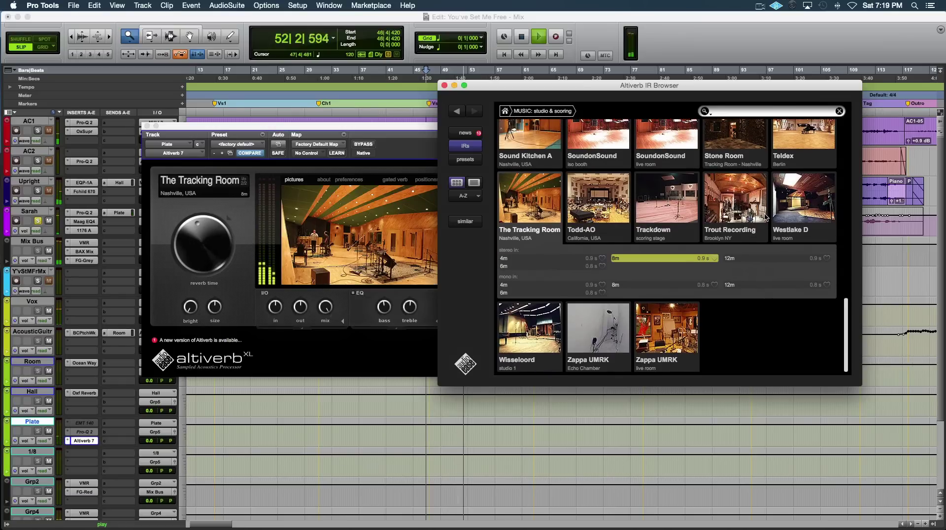
key(space)
Load the Westlake D live room, audition its stereo 3.1m and 7.1m responses during playback, and stop playback
click(781, 217)
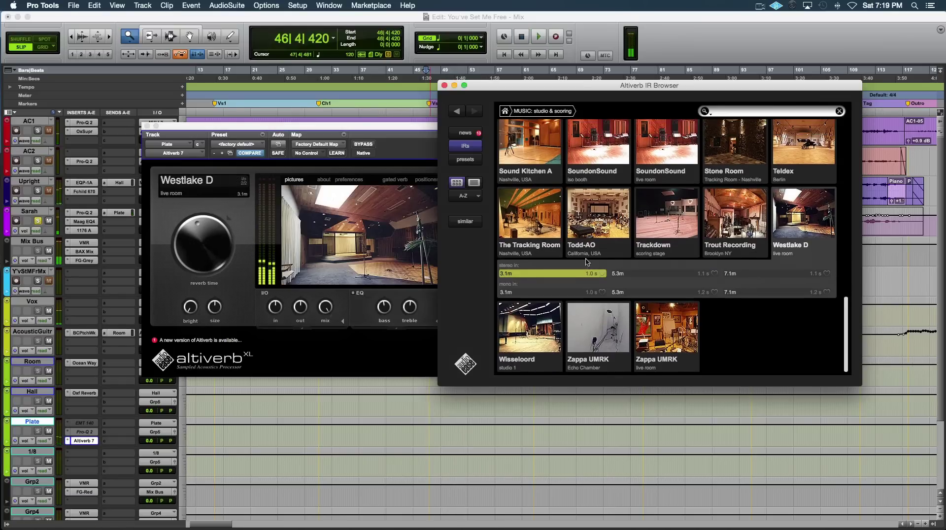
key(space)
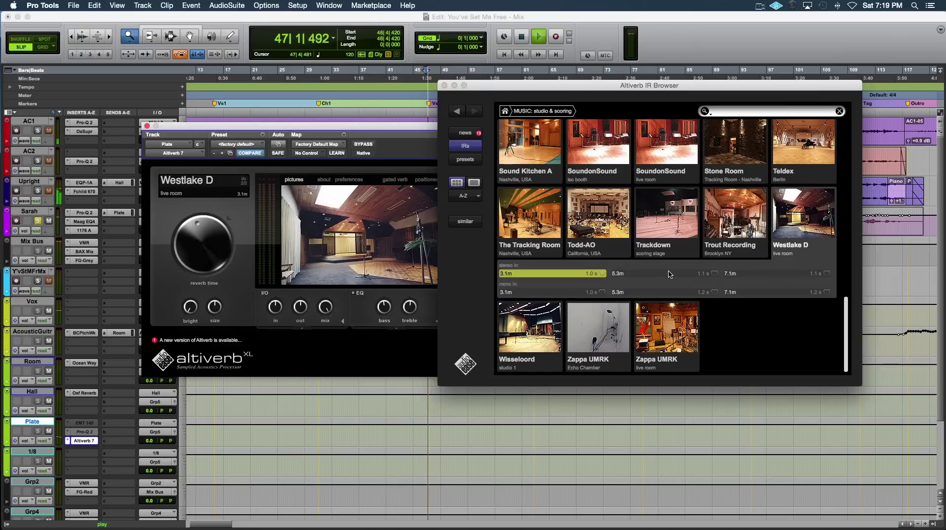
click(795, 275)
scroll(581, 158, up, 10)
key(space)
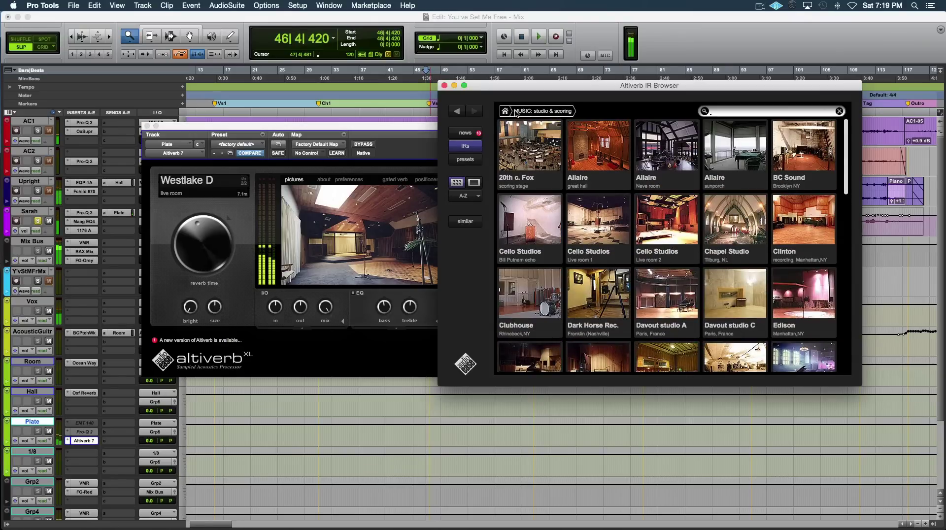
Open the plate, spring and digital gear category, load AMS RMX16, and audition its 4 Plate A1 decay 2.0 response
click(505, 111)
click(798, 157)
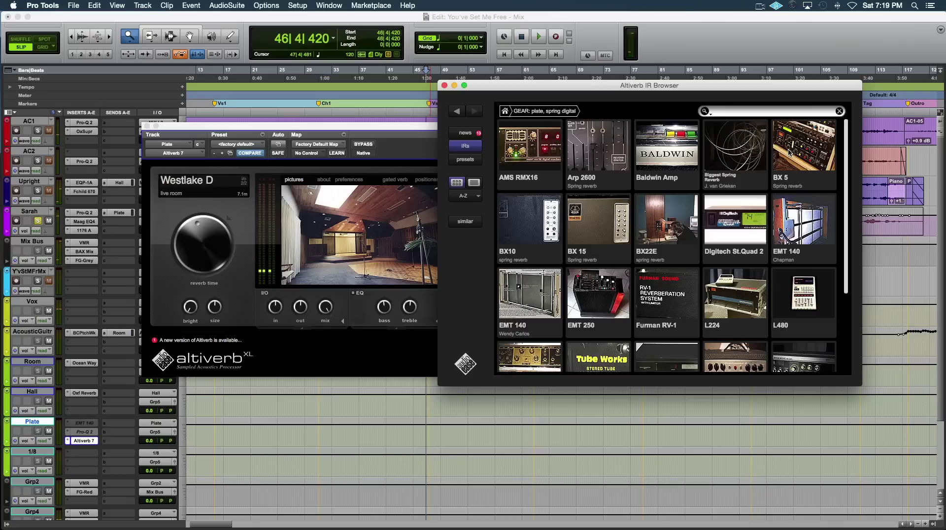
scroll(663, 234, down, 1)
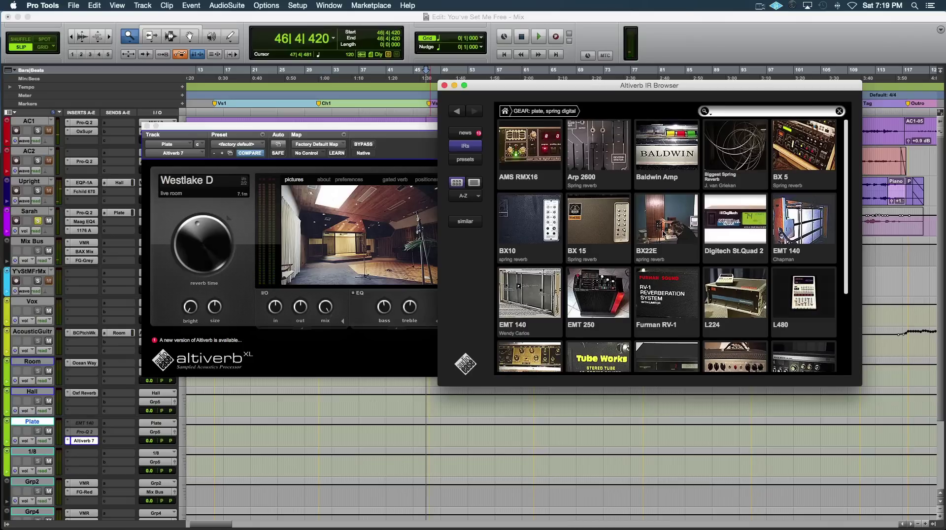
click(526, 153)
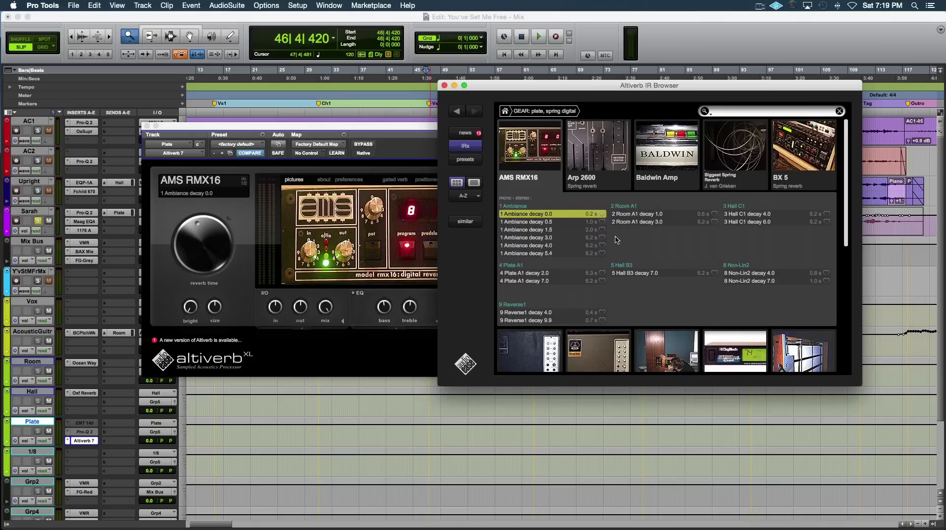
click(545, 274)
key(space)
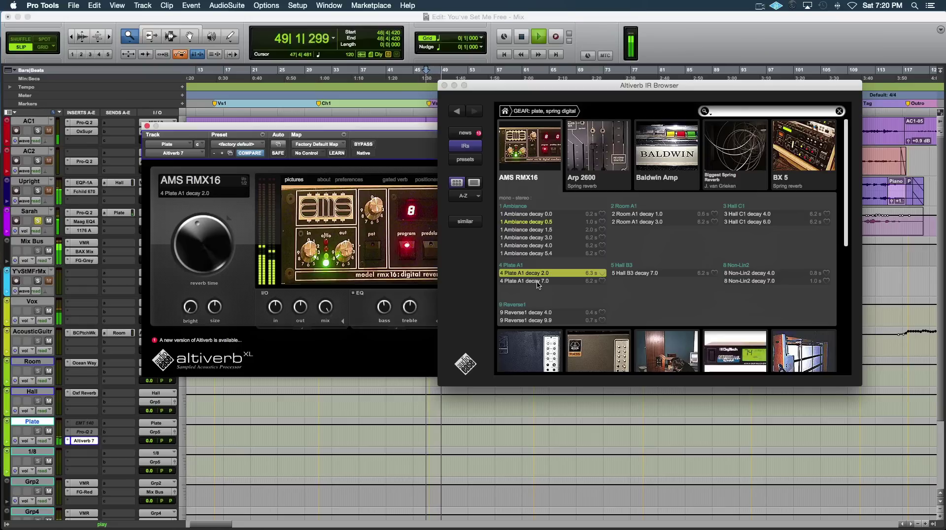
Compare the AMS RMX16's 4 Plate A1 decay 7.0 and 5 Hall B3 decay 7.0 responses, and stop playback
click(538, 282)
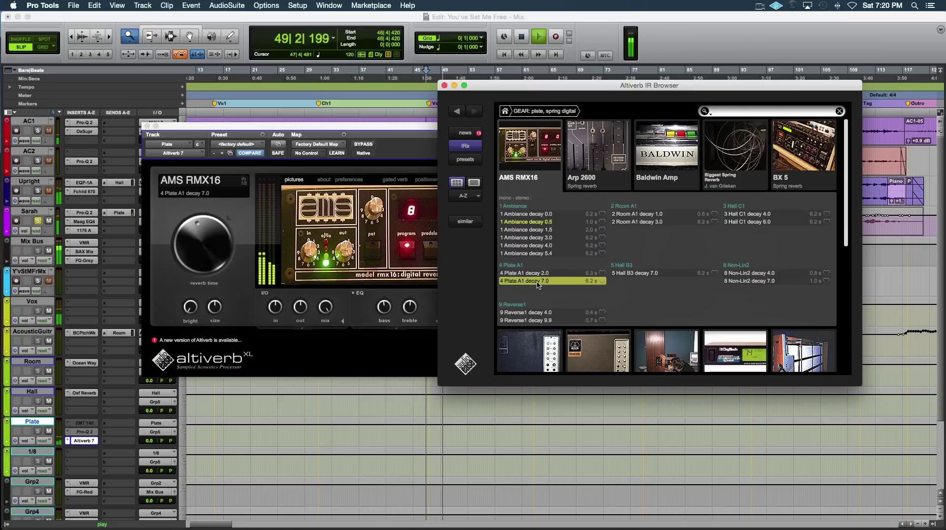
click(666, 274)
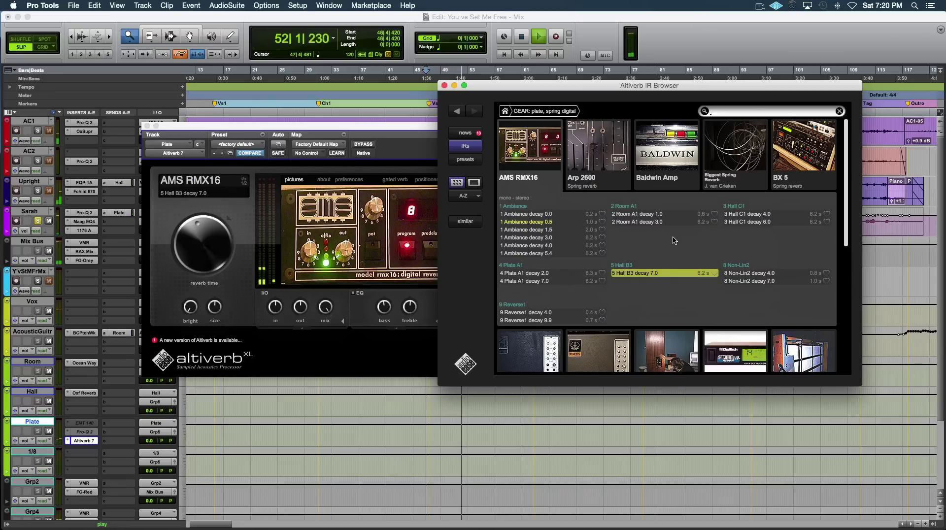
scroll(674, 241, down, 5)
scroll(674, 240, down, 4)
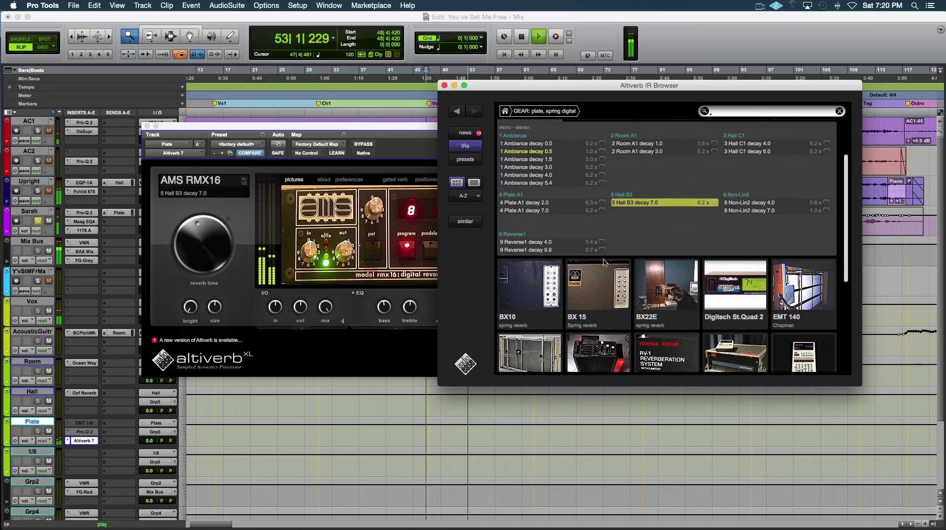
key(space)
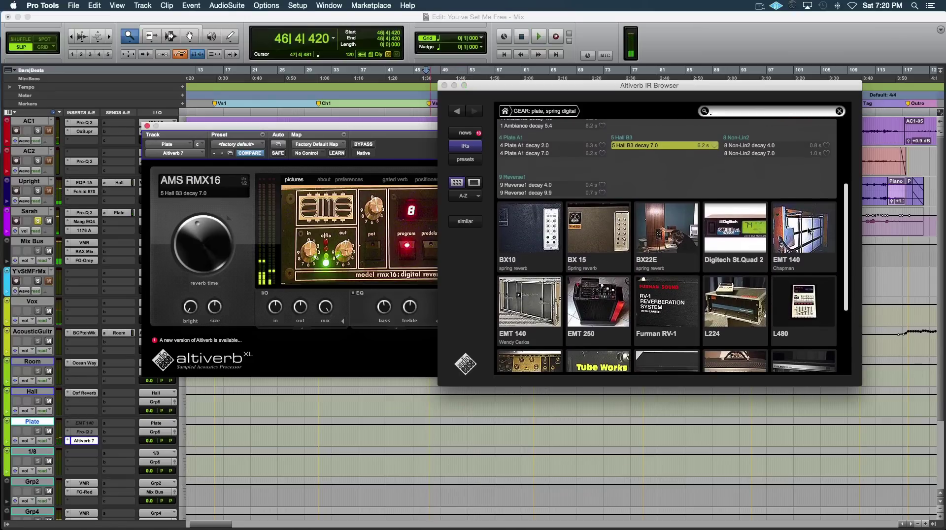
Load the Chapman EMT 140 and compare its EMT 1 - The King - and EMT 3 responses during playback
click(810, 232)
key(space)
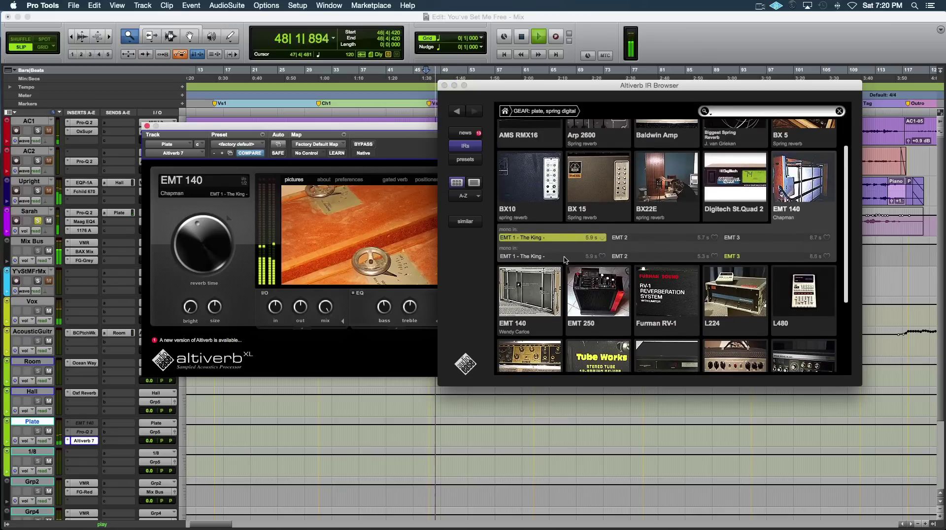
click(764, 237)
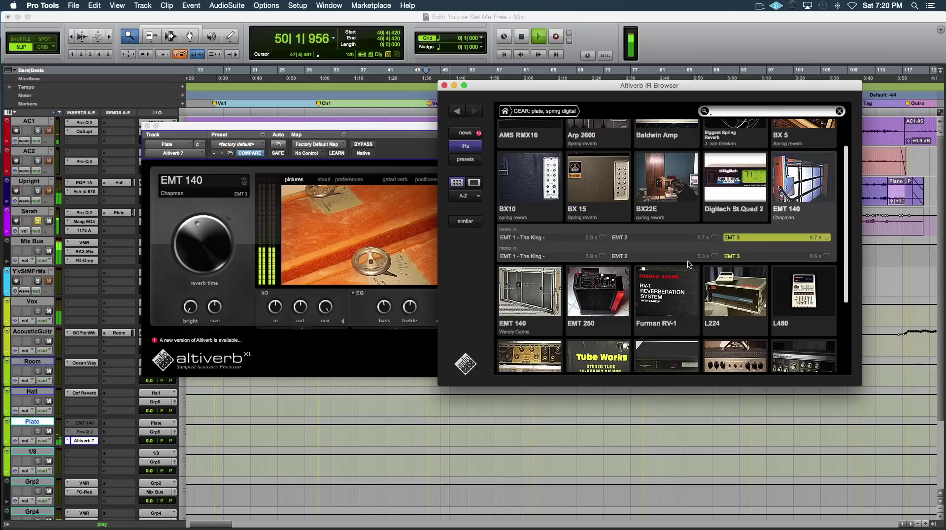
Load the L480 and audition its stereo 1 large hall response from bank 1 halls during playback
click(805, 285)
scroll(804, 284, down, 2)
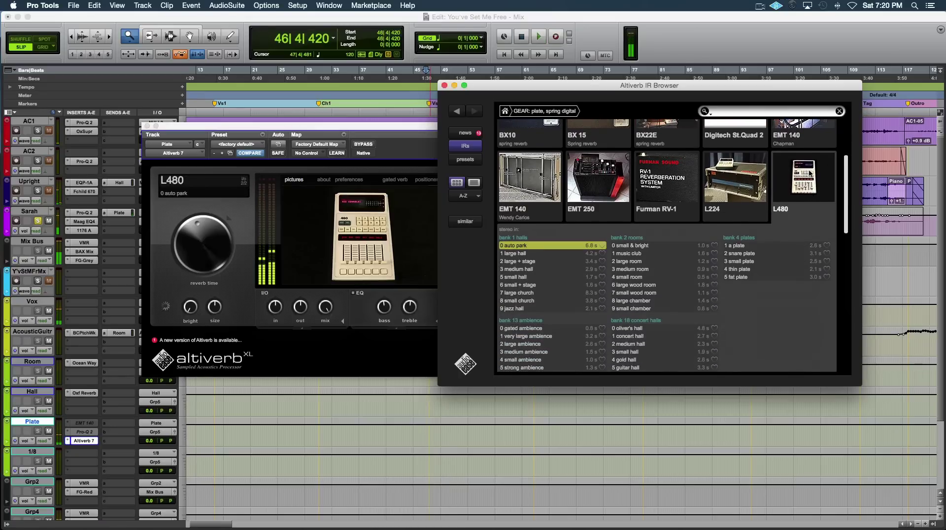
scroll(552, 254, down, 5)
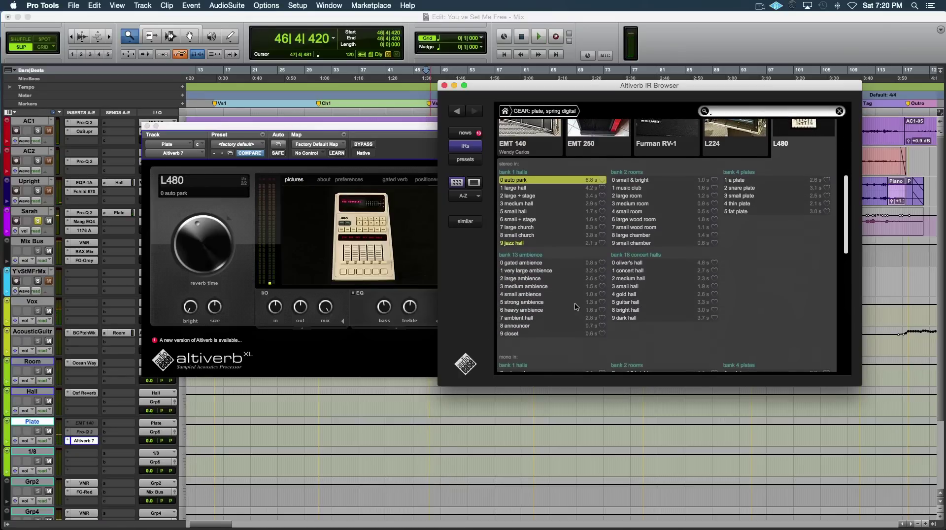
key(space)
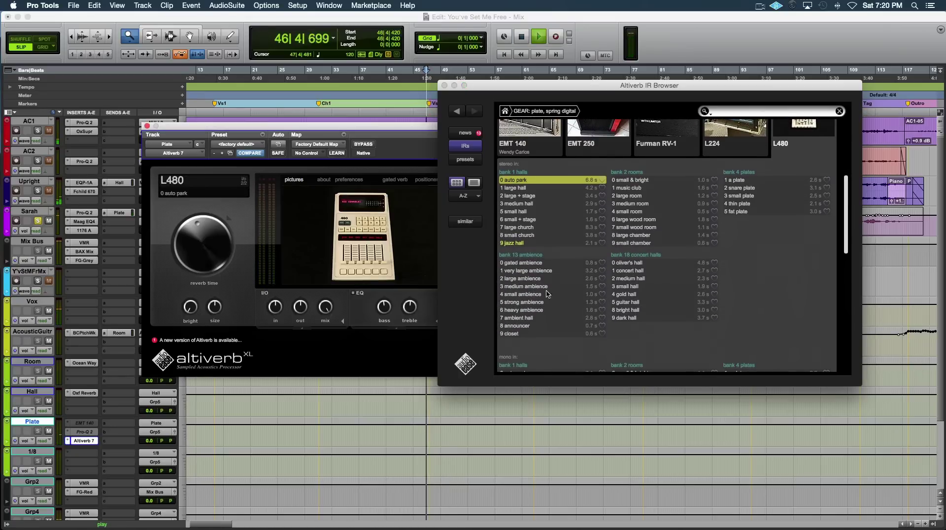
click(534, 190)
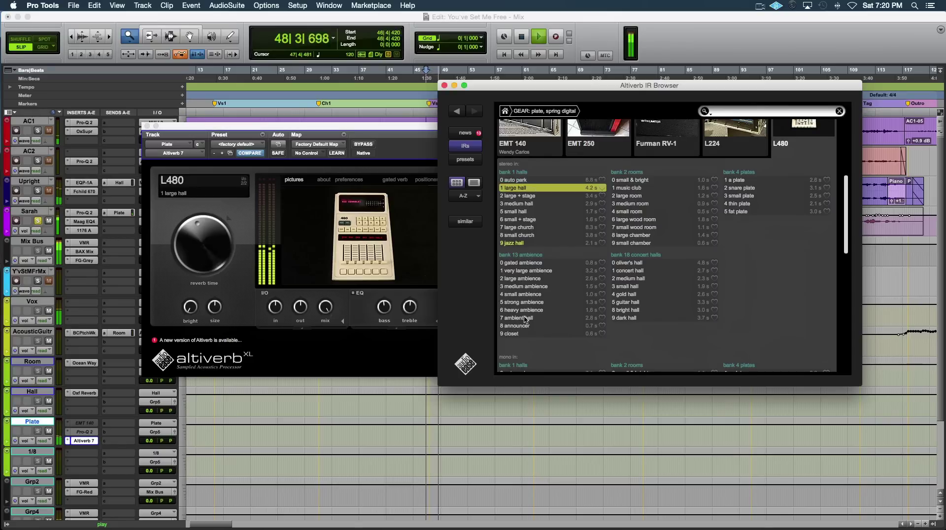
Compare the L480's stereo 4 thin plate and 1 a plate responses from bank 4 plates, restarting playback
click(735, 205)
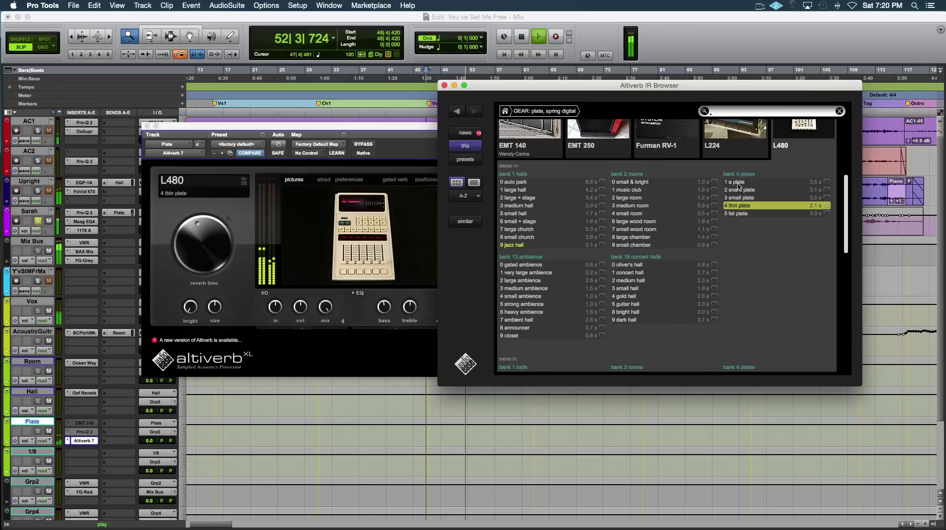
click(738, 184)
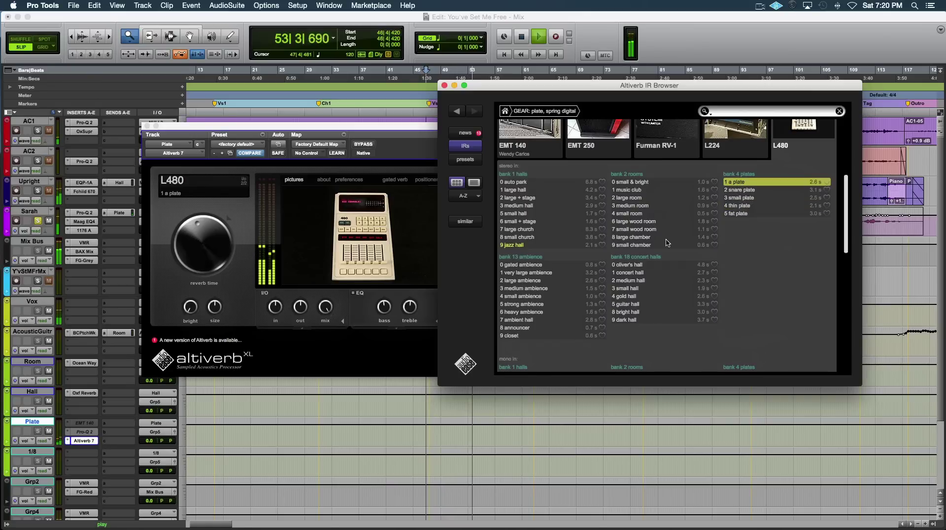
key(space)
key(space)
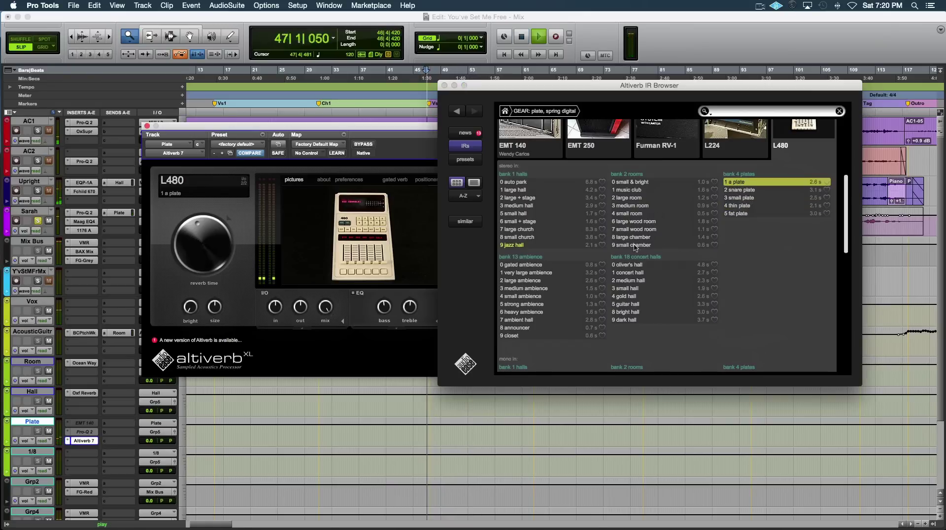
Audition the L480's 3 vocal plate response from bank 19 rich plates, look through the remaining gear, and stop playback
scroll(663, 239, down, 5)
scroll(580, 255, down, 5)
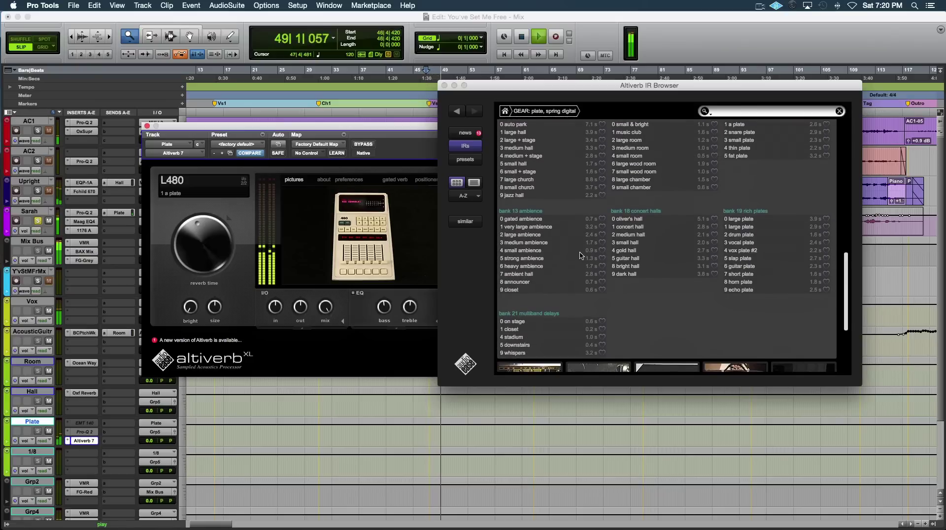
click(739, 242)
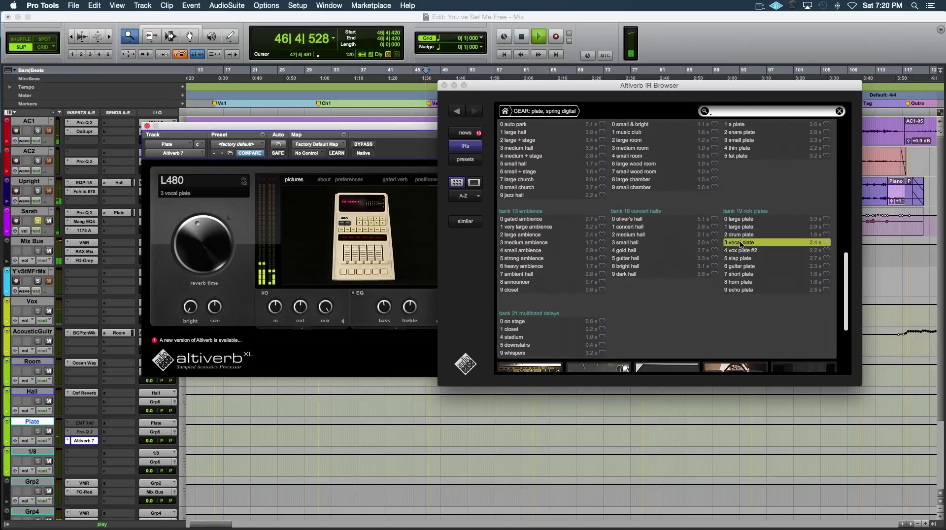
scroll(641, 286, down, 5)
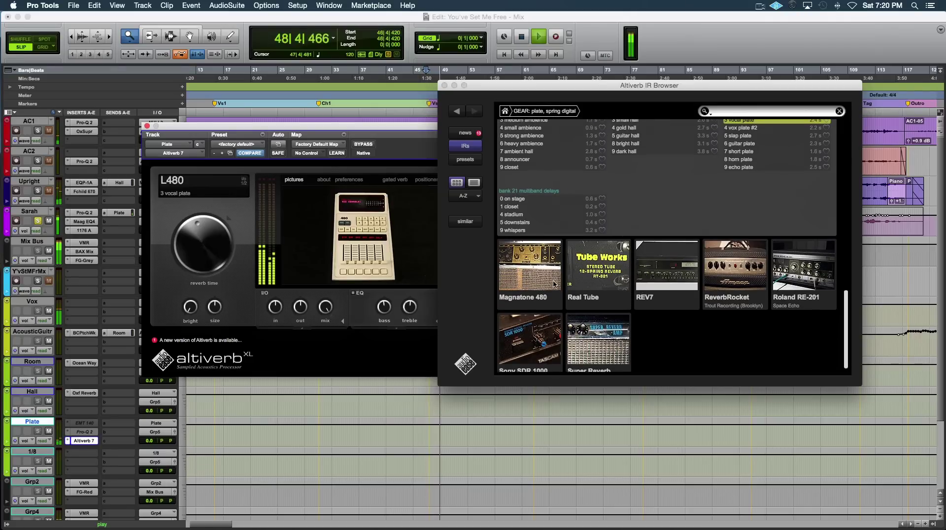
scroll(547, 276, down, 1)
scroll(647, 294, up, 15)
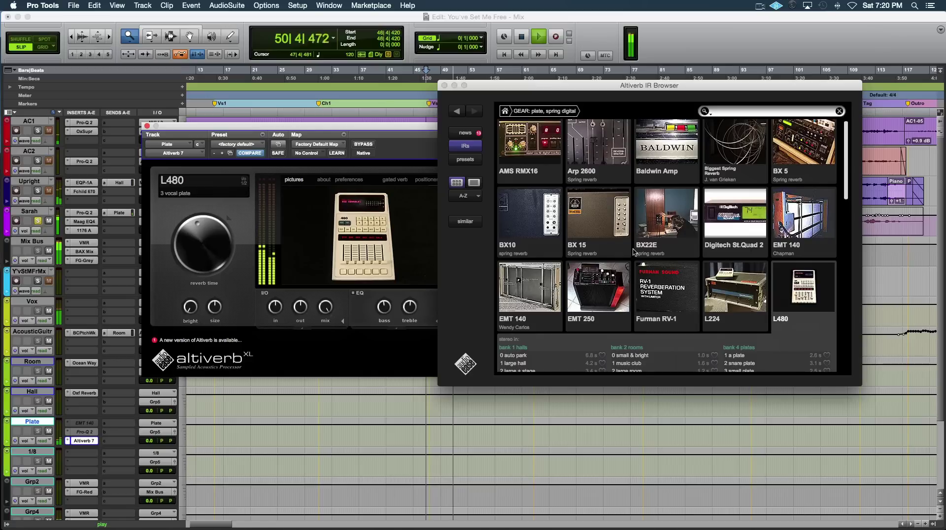
scroll(676, 284, up, 1)
key(space)
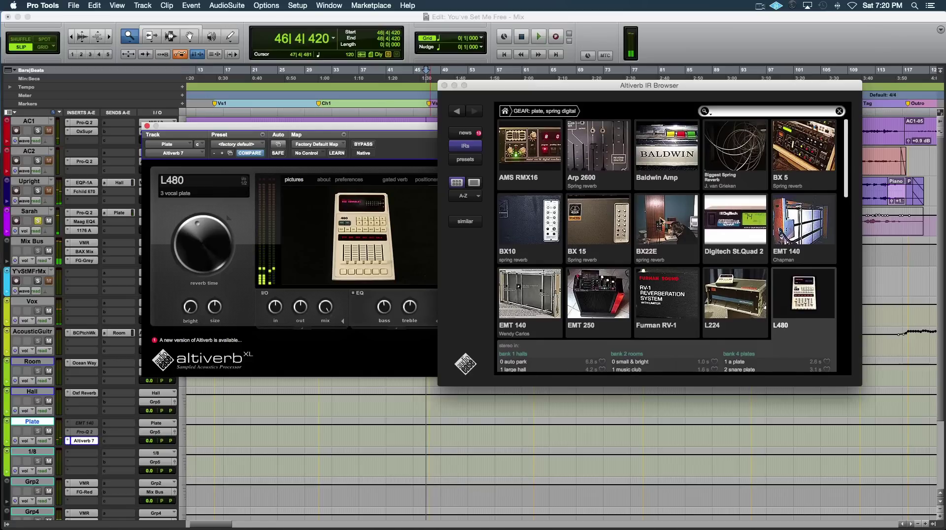
Load the BX 5 spring reverb and audition its setting a and setting c responses during playback
click(666, 226)
click(807, 157)
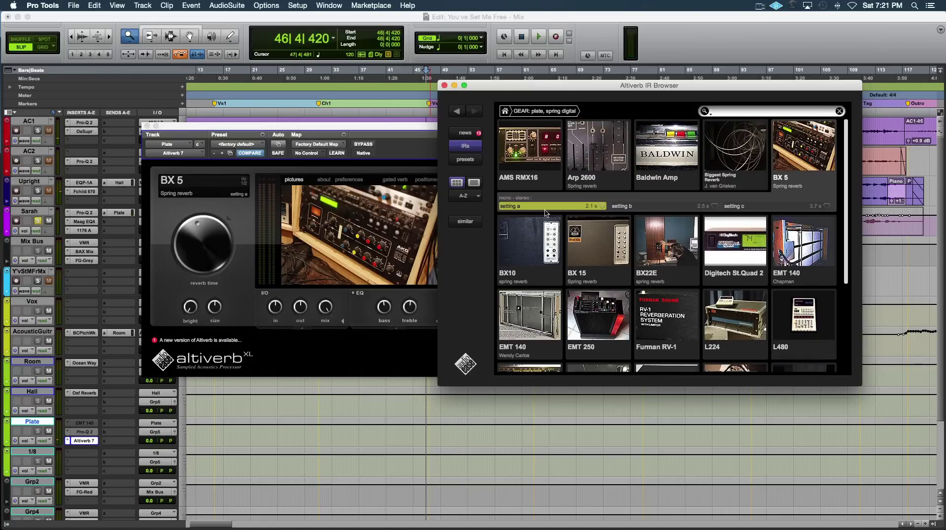
key(space)
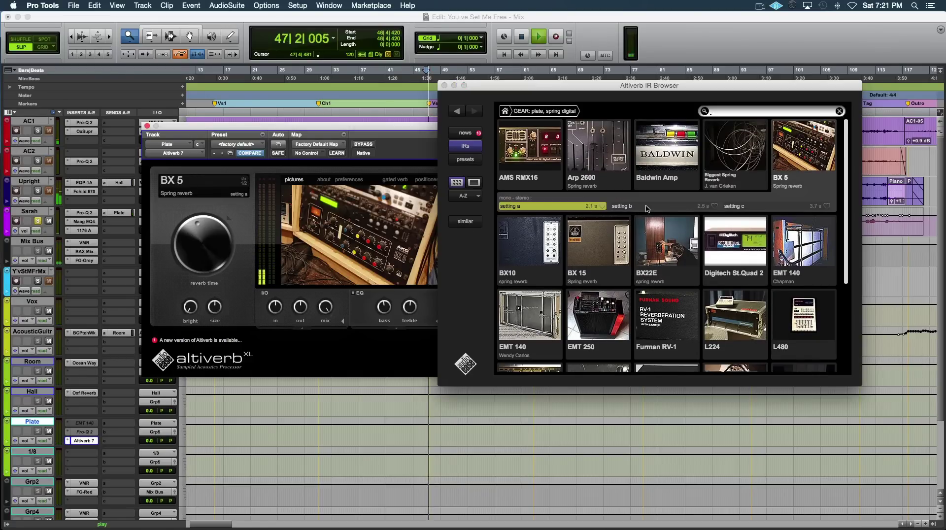
click(751, 207)
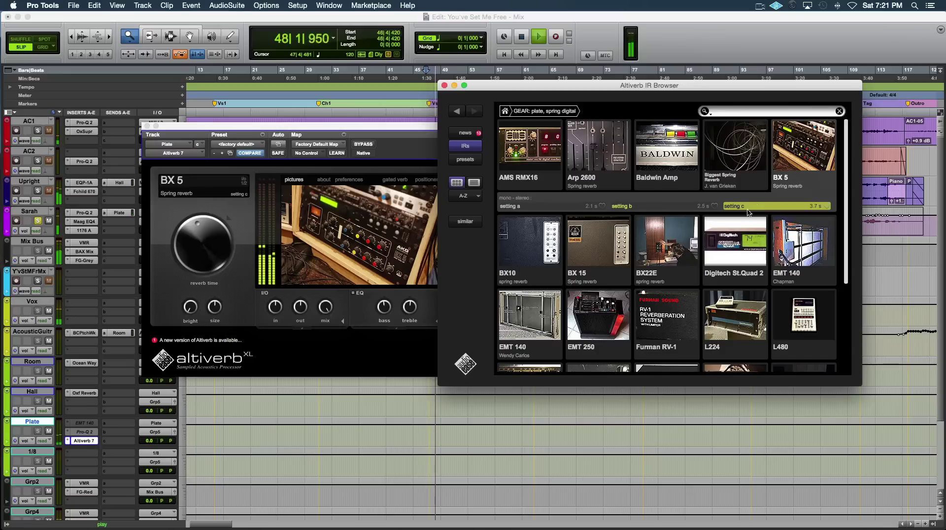
Load the BX 15 spring reverb, compare its channel1-decay2 and channel2-decay3.5 responses, and stop playback
click(600, 255)
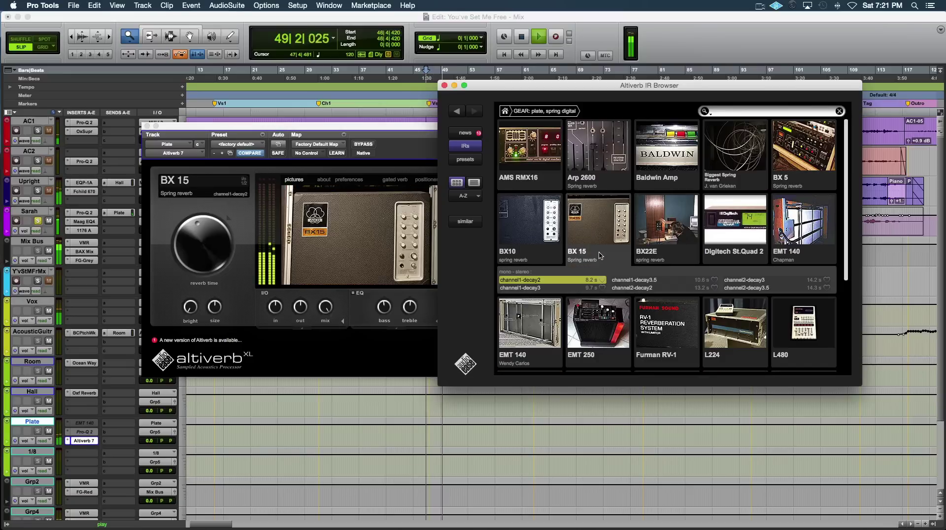
click(785, 289)
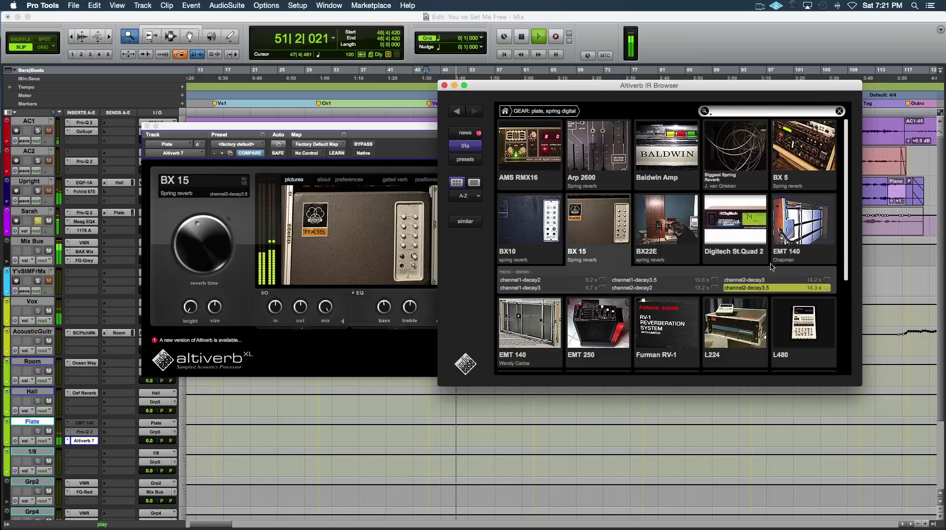
key(space)
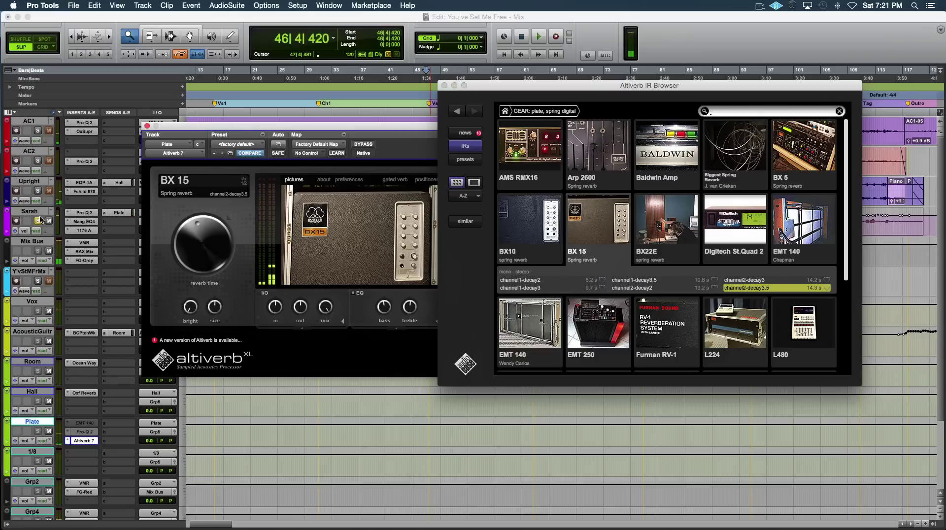
Unsolo the vocal track, load the Wendy Carlos EMT 140, and compare its plate long t60 3.6s and plate medium t60 2.4s responses during playback
click(42, 223)
key(space)
click(530, 323)
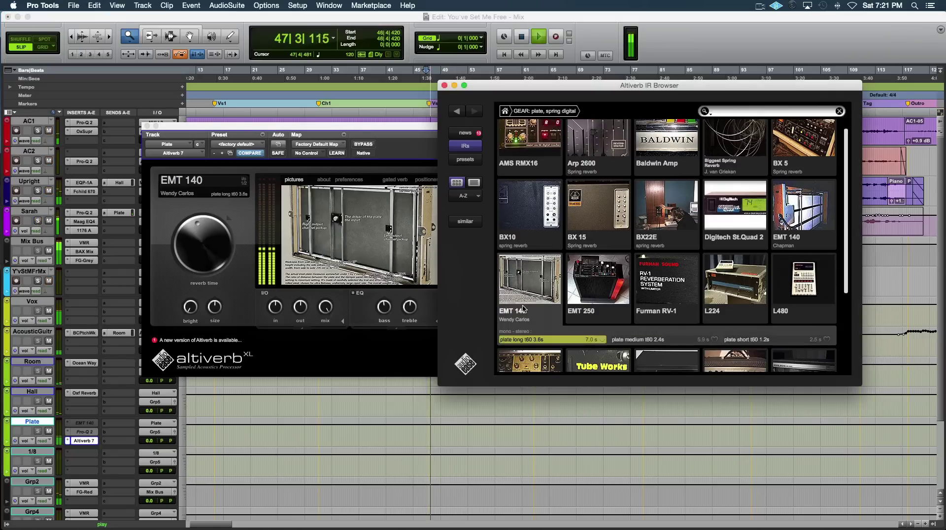
click(675, 341)
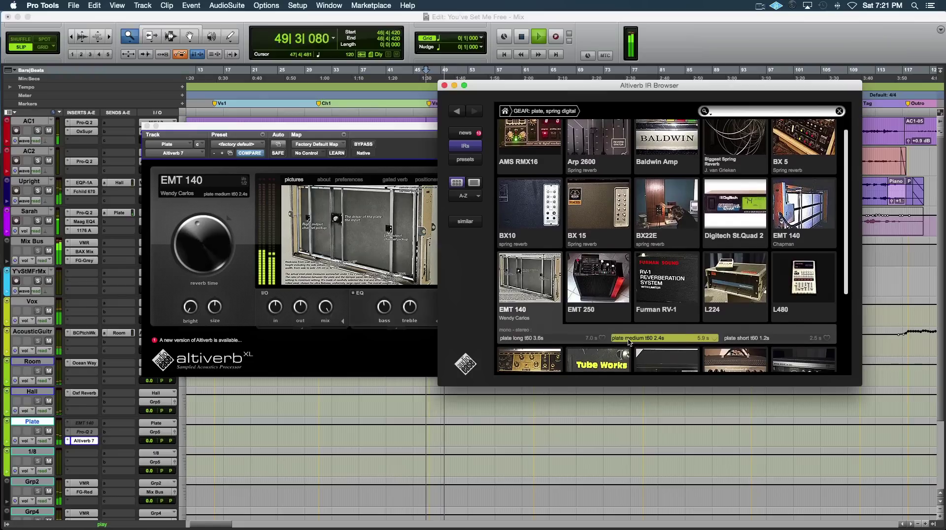
Lower the EMT 140's EQ bass level and shorten its reverb time while the mix plays
mouse_move(188, 230)
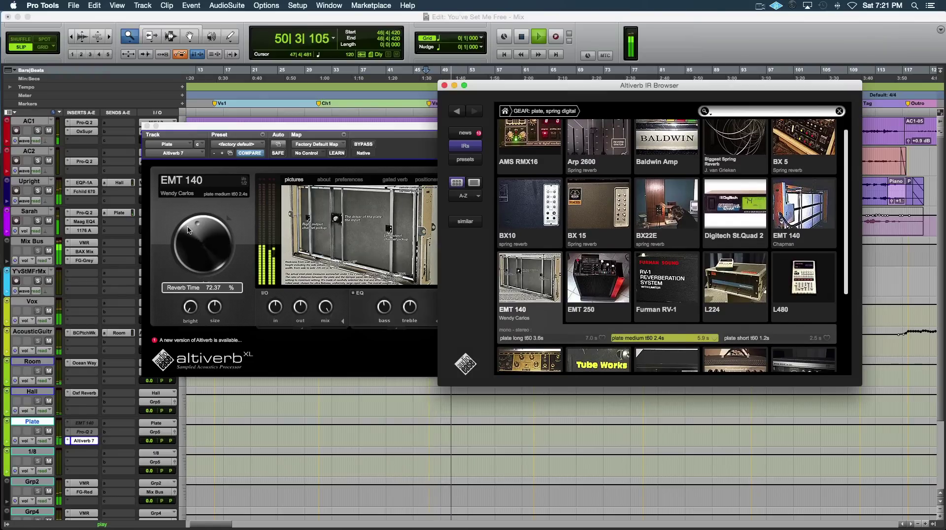
click(383, 314)
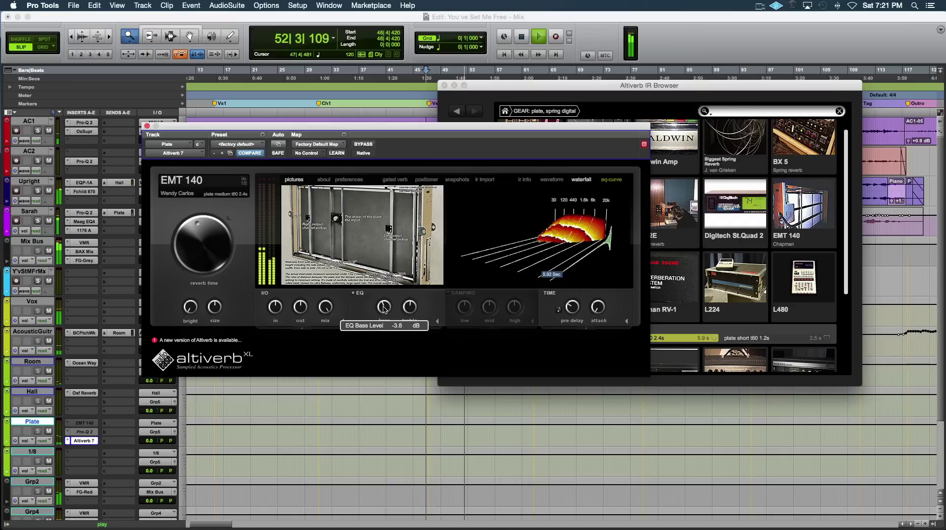
drag(386, 307, 385, 296)
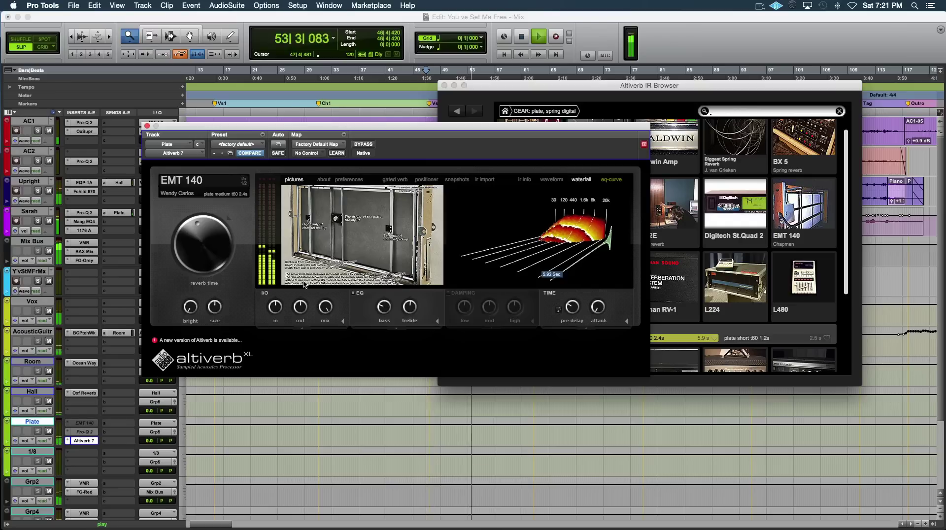
mouse_move(198, 231)
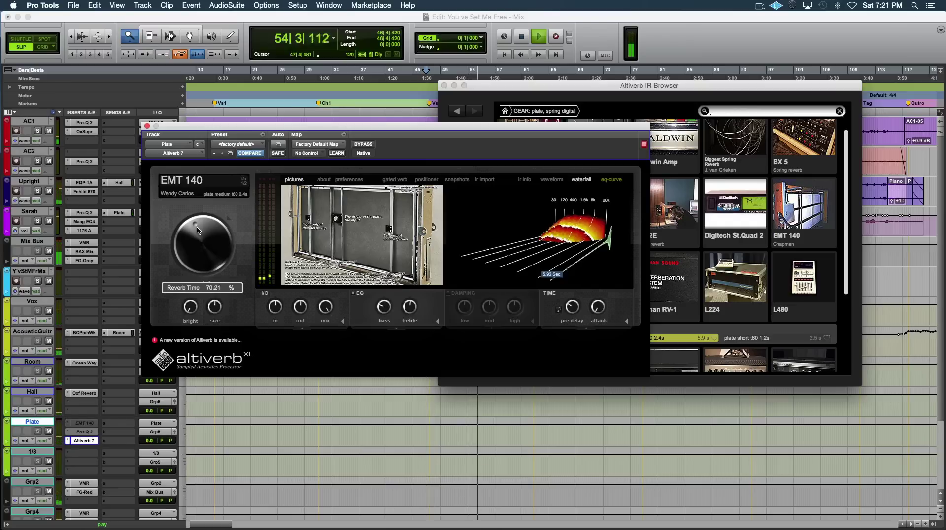
drag(198, 231, 194, 230)
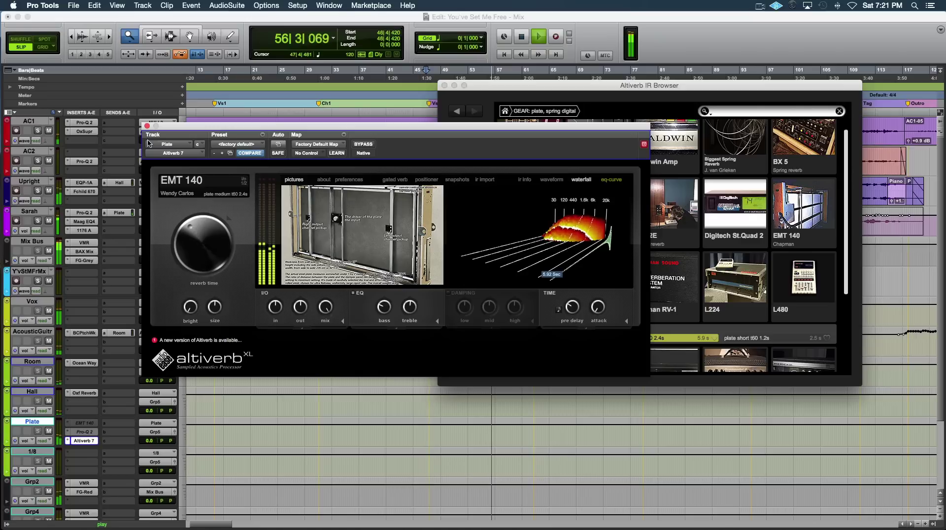
Clear away the open plug-in windows so only the Plate track's Altiverb 7 is showing, and stop playback
click(147, 126)
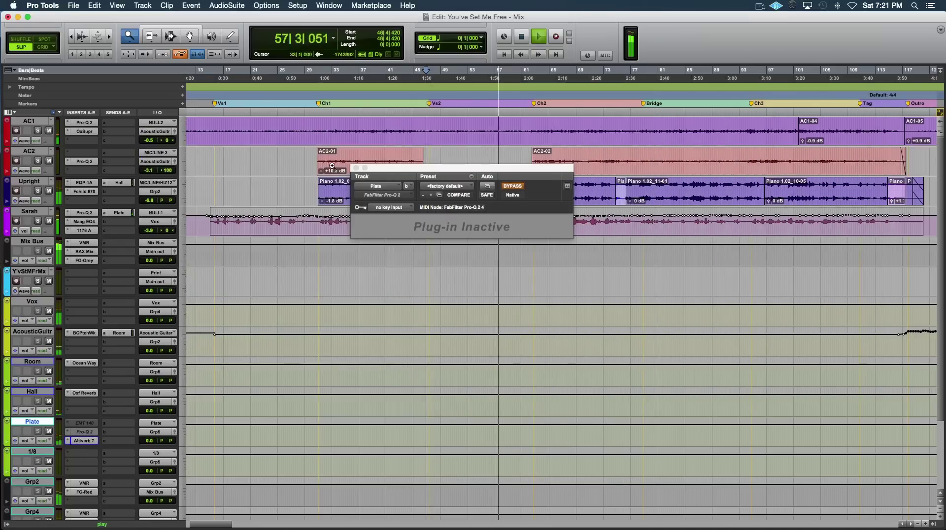
click(356, 168)
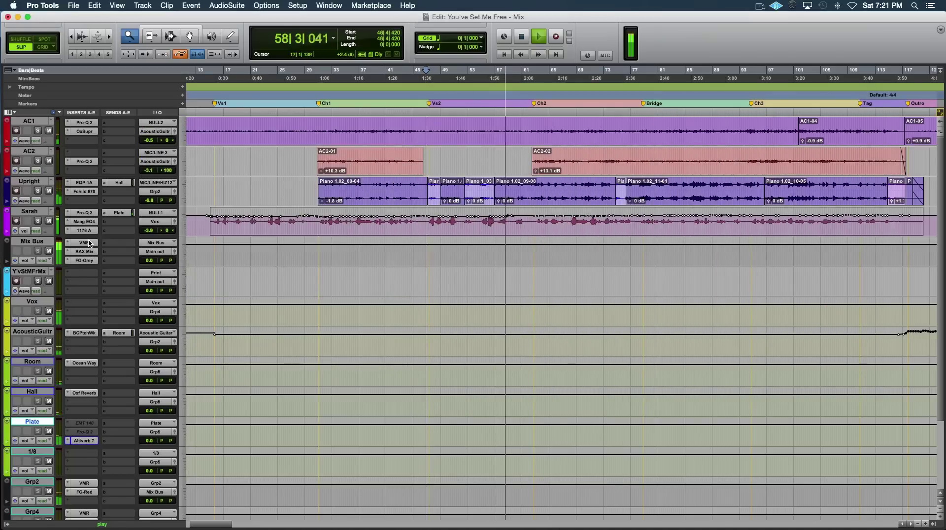
click(81, 442)
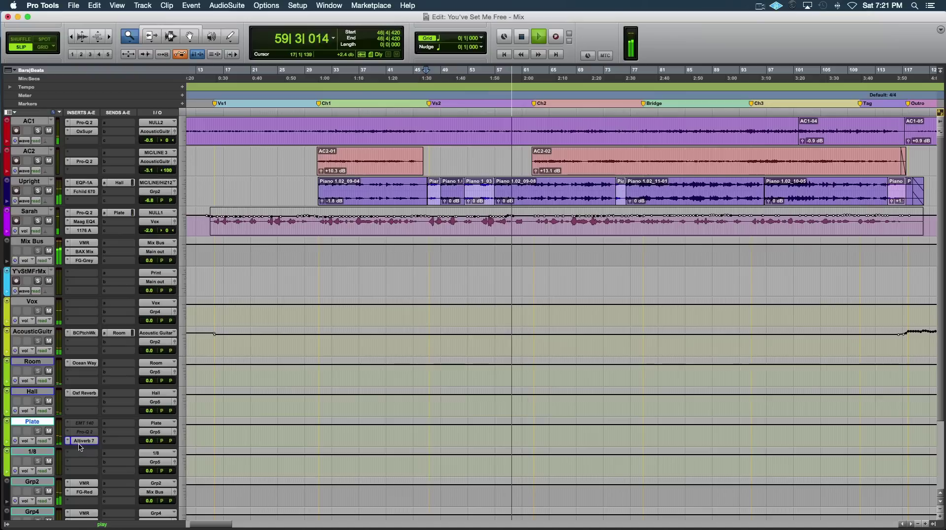
mouse_move(223, 235)
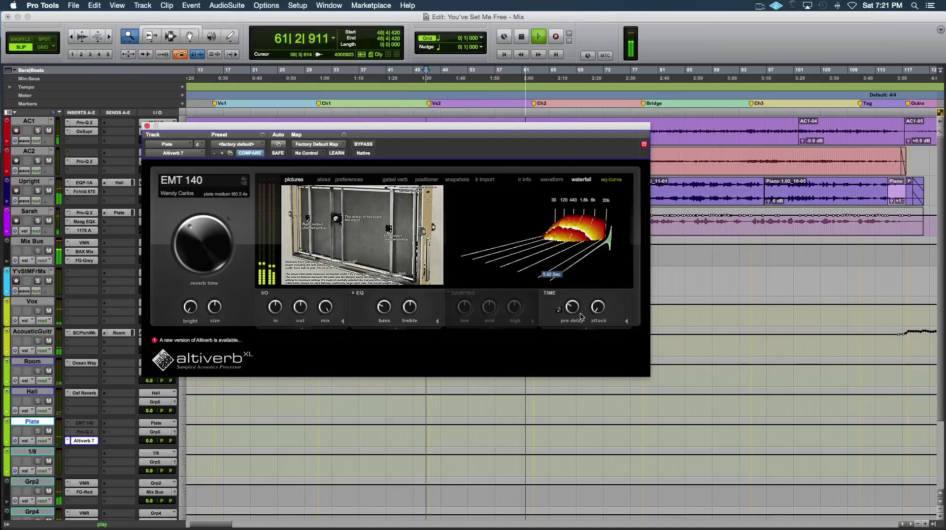
key(space)
mouse_move(569, 309)
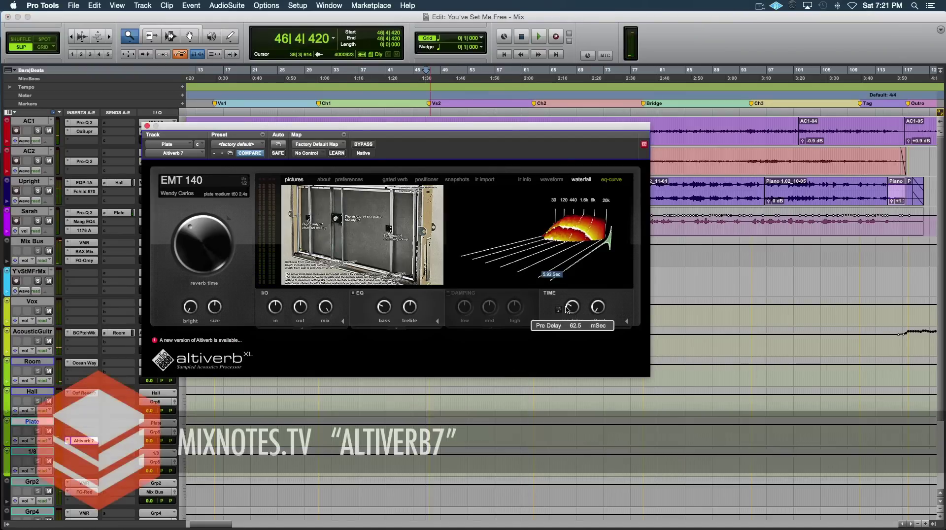